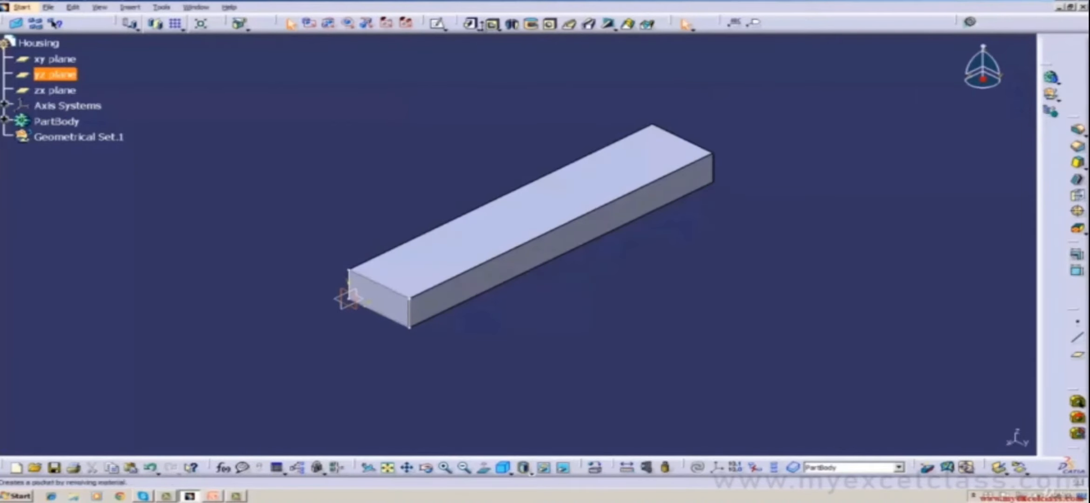
Expand PartBody, open Sketch.1 to view the rectangle profile, and exit the sketch without editing it.
left_click(4, 121)
double_click(87, 138)
left_click(100, 7)
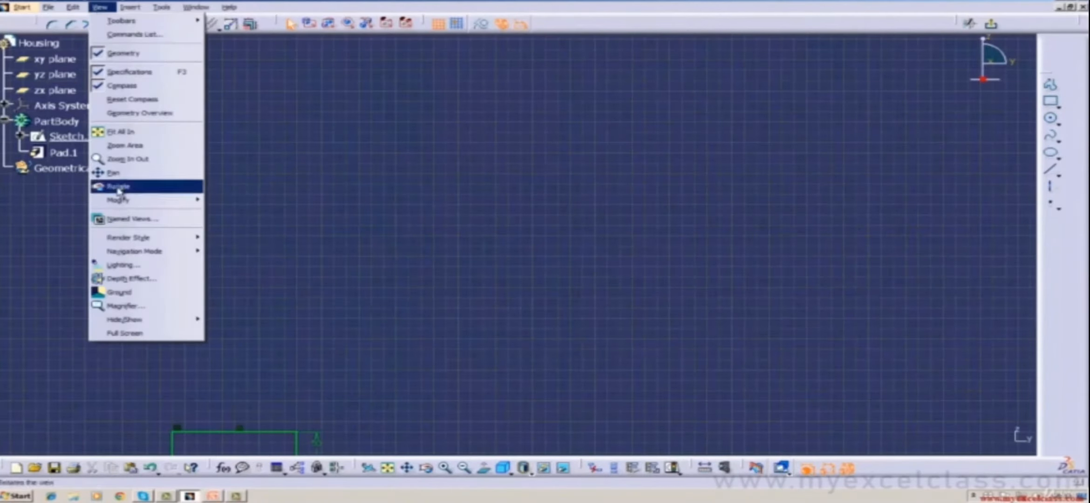
left_click(121, 185)
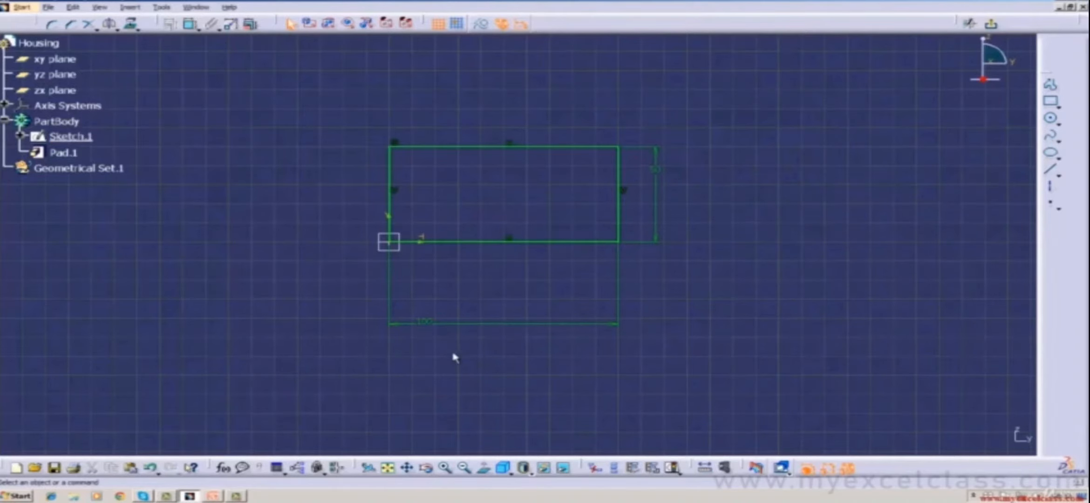
left_click(990, 23)
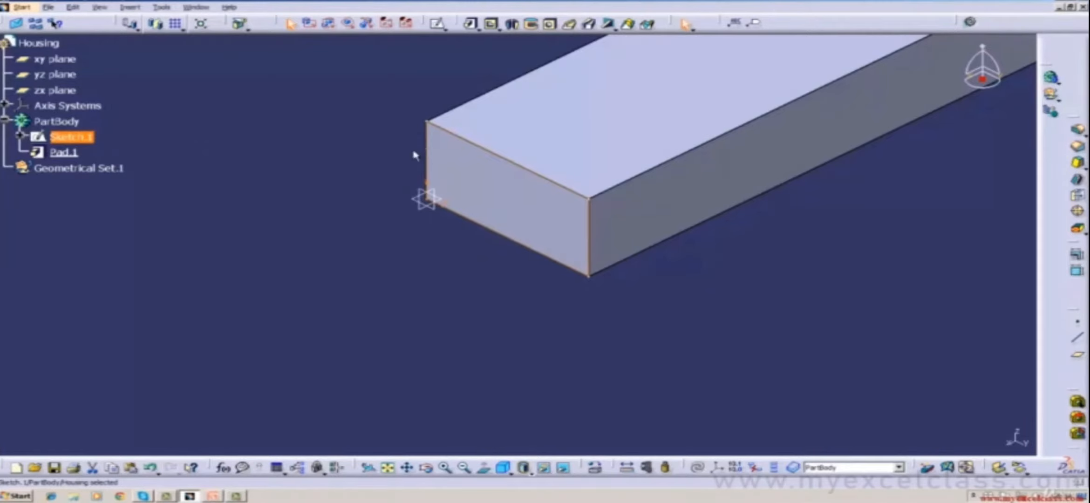
Hide Sketch.1 and the zx and yz reference planes.
right_click(86, 136)
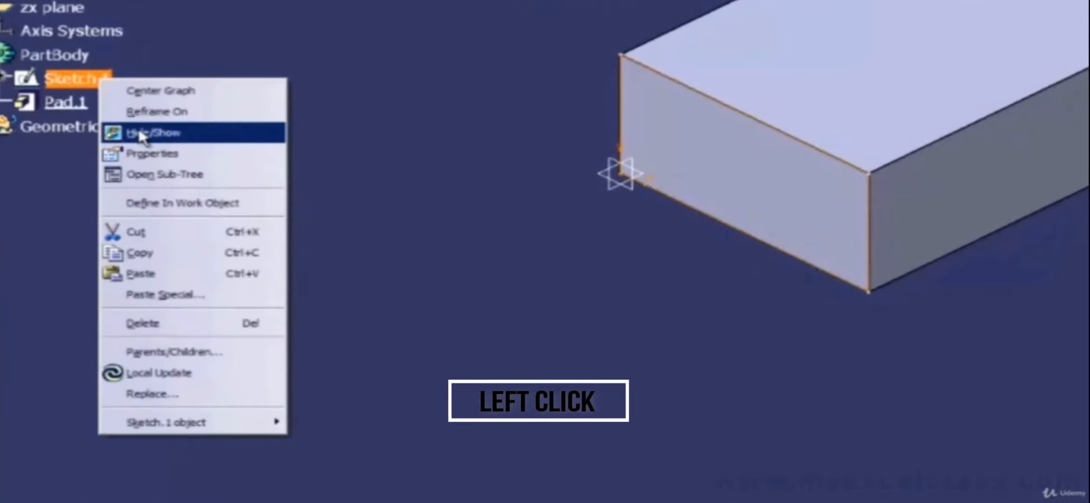
left_click(140, 132)
right_click(429, 206)
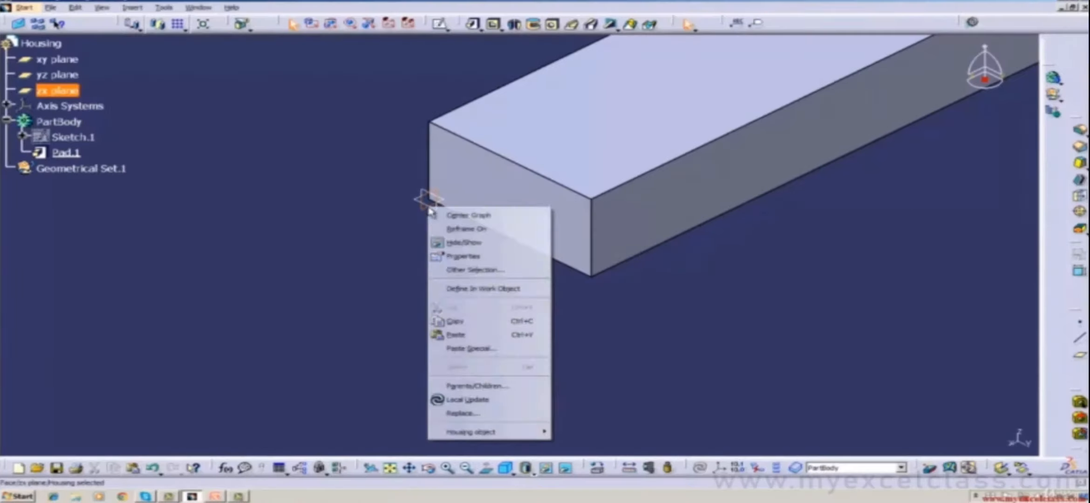
left_click(462, 243)
right_click(434, 205)
left_click(466, 243)
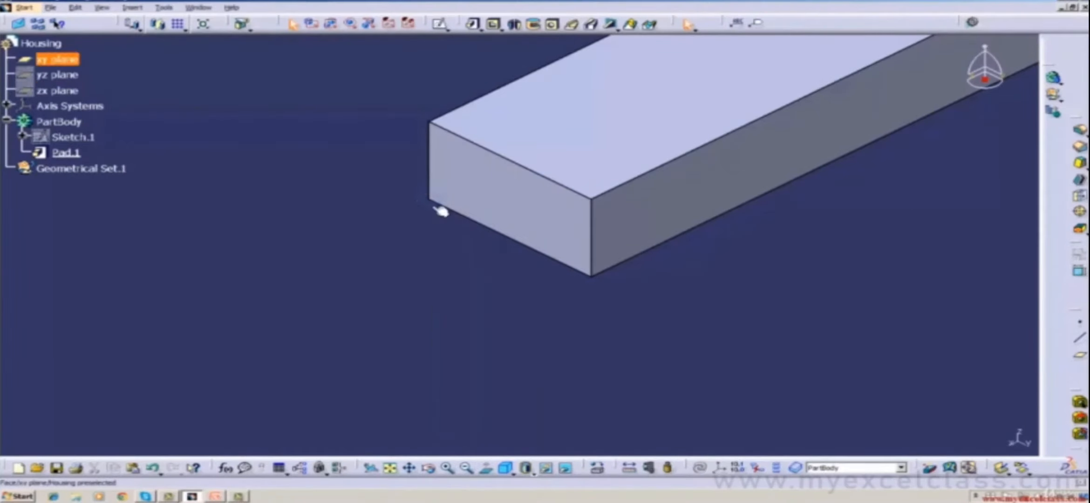
Show the hidden reference planes and Sketch.1 again.
right_click(65, 89)
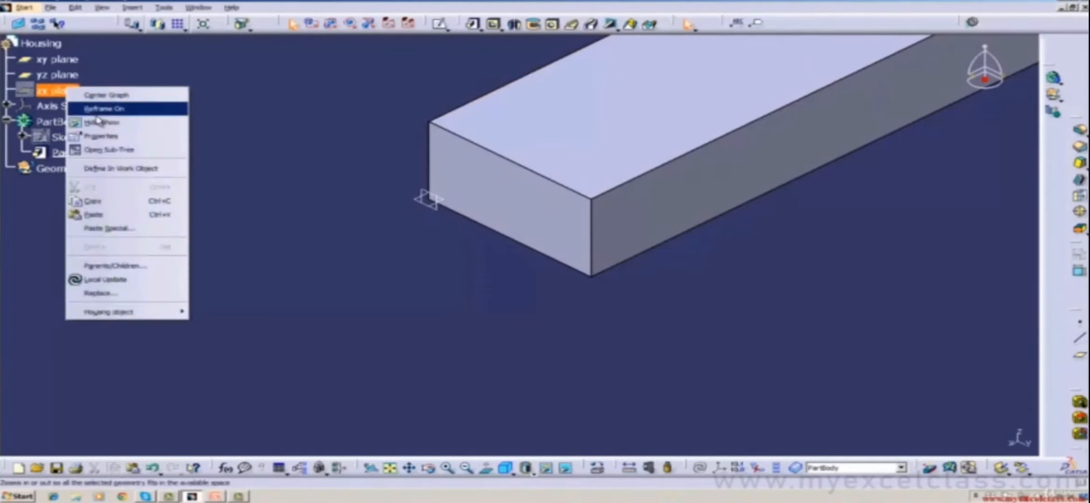
left_click(98, 121)
right_click(53, 138)
left_click(75, 176)
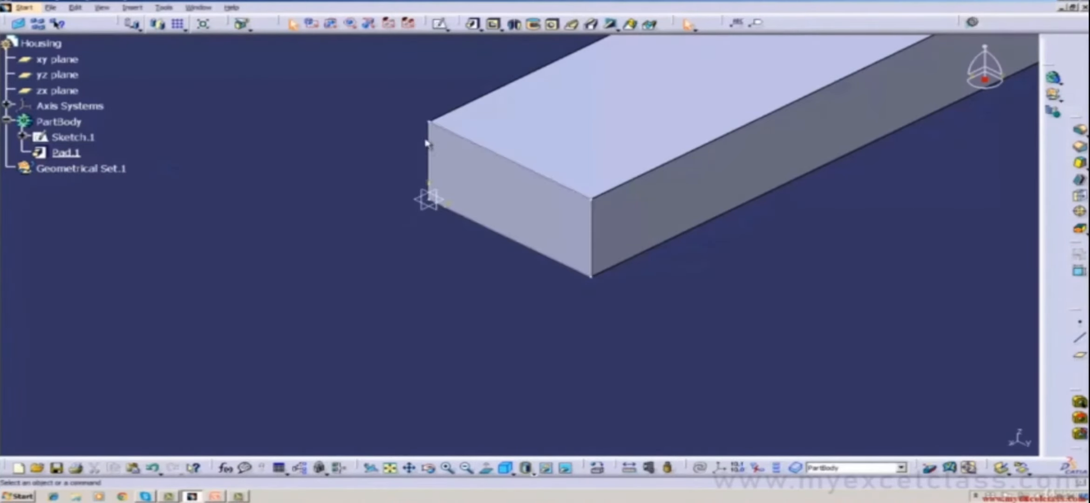
Try rotating the view around the bar and fit the whole part in the graphics area.
right_click(427, 143)
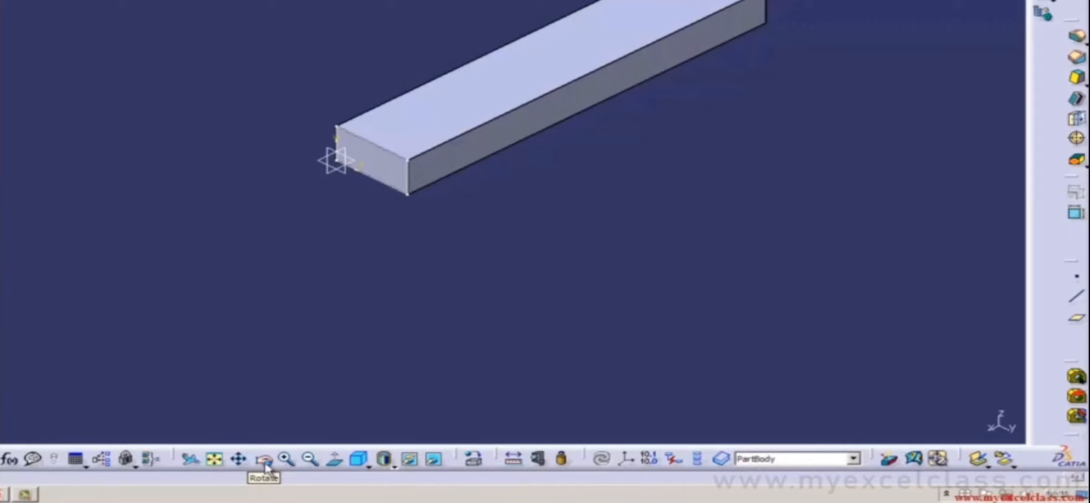
left_click(265, 461)
left_click(333, 242)
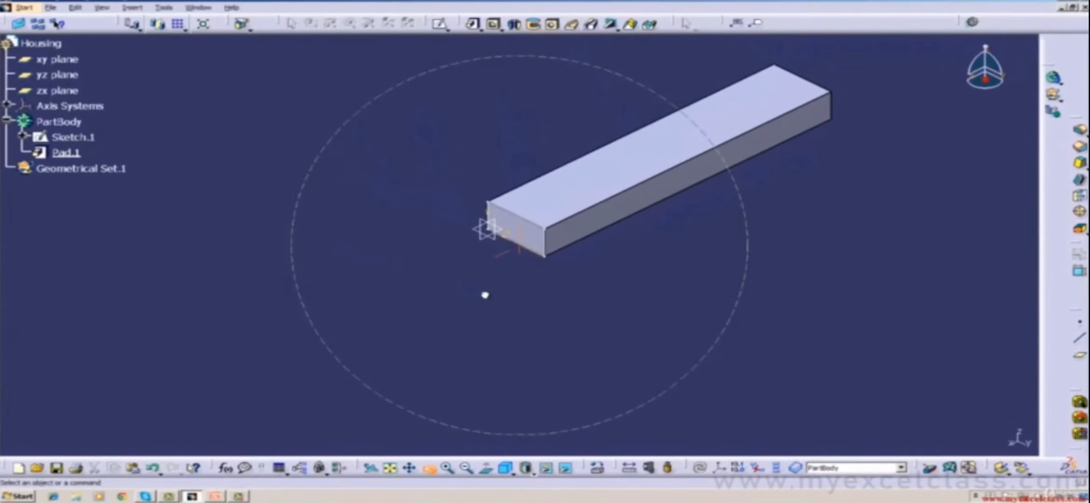
left_click_drag(485, 295, 396, 275)
left_click(102, 7)
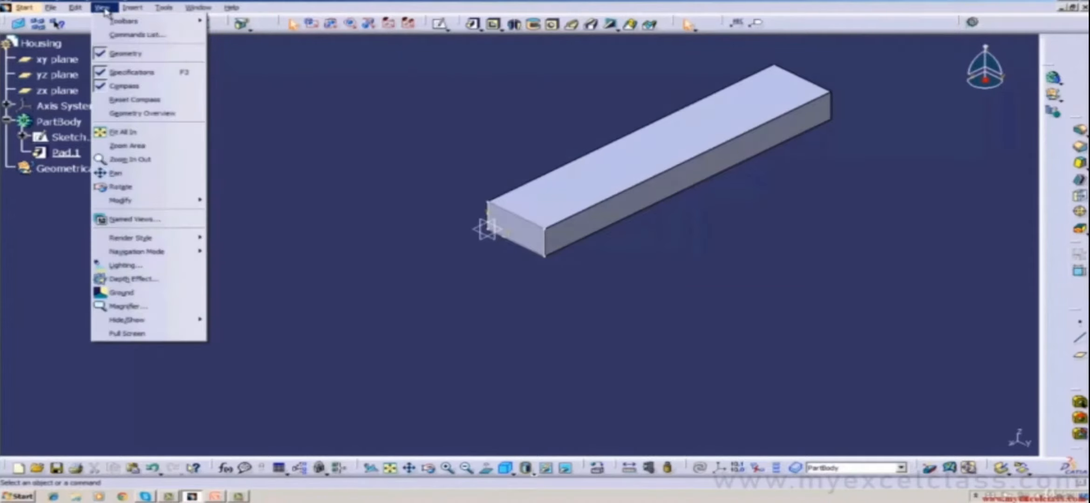
left_click(128, 133)
left_click_drag(262, 102, 582, 348)
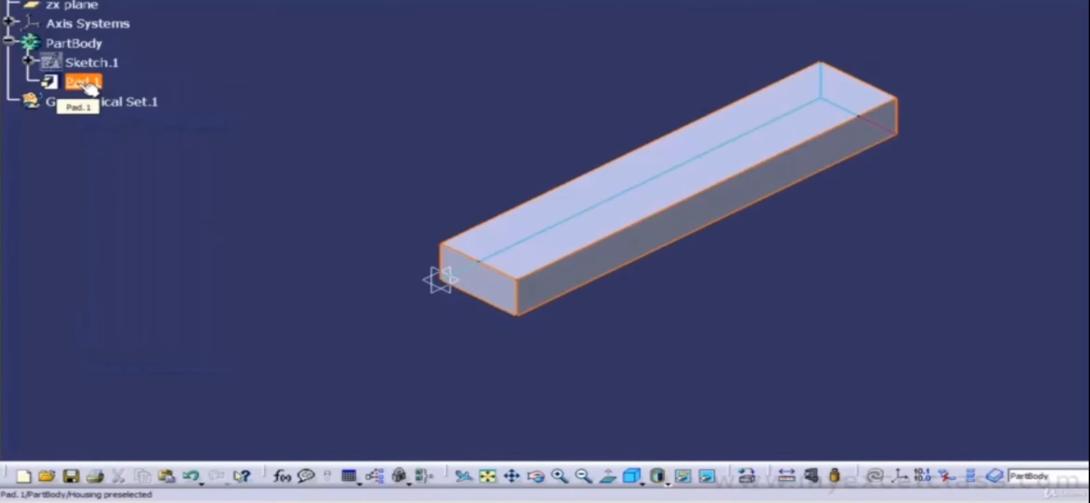
Rename the Pad.1 feature as Bar in its feature properties and apply the name.
right_click(85, 85)
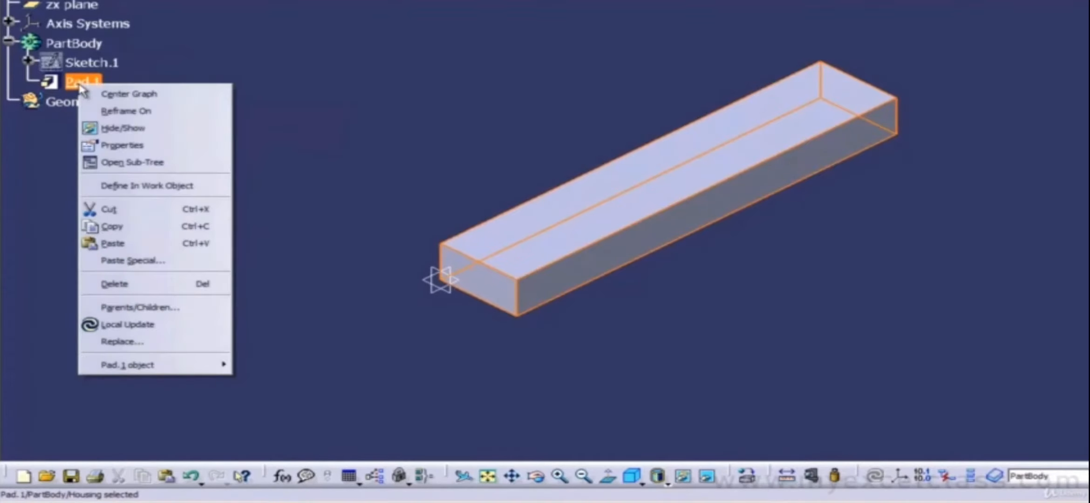
left_click(103, 150)
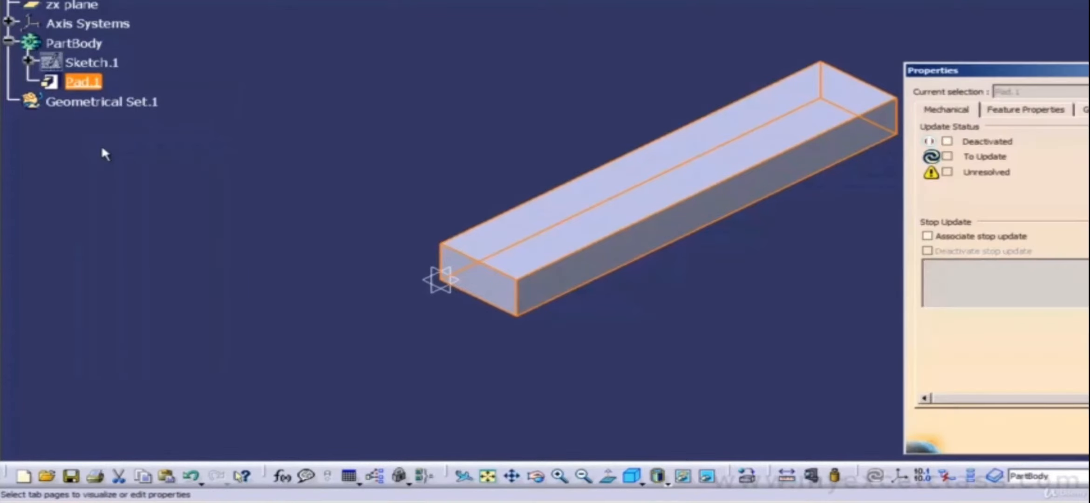
left_click(1005, 115)
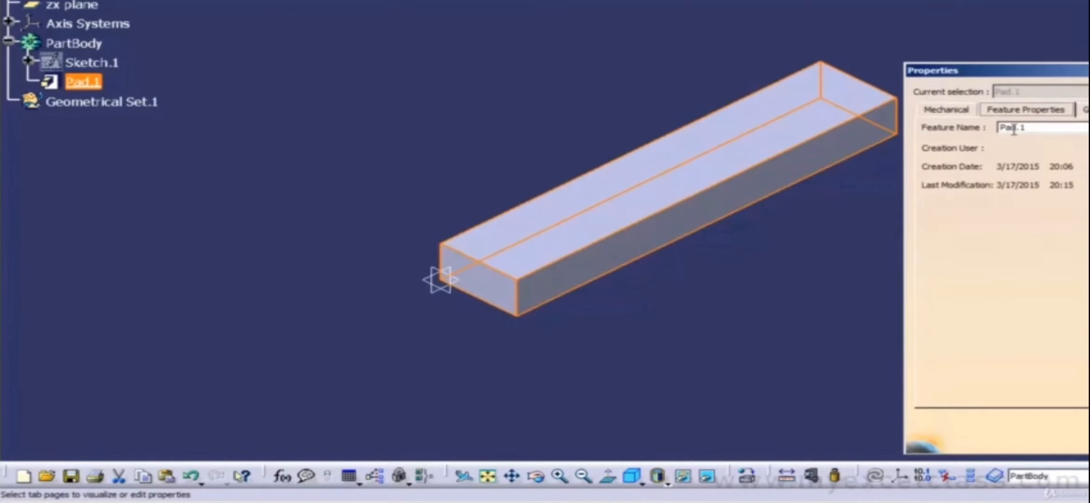
left_click(1014, 129)
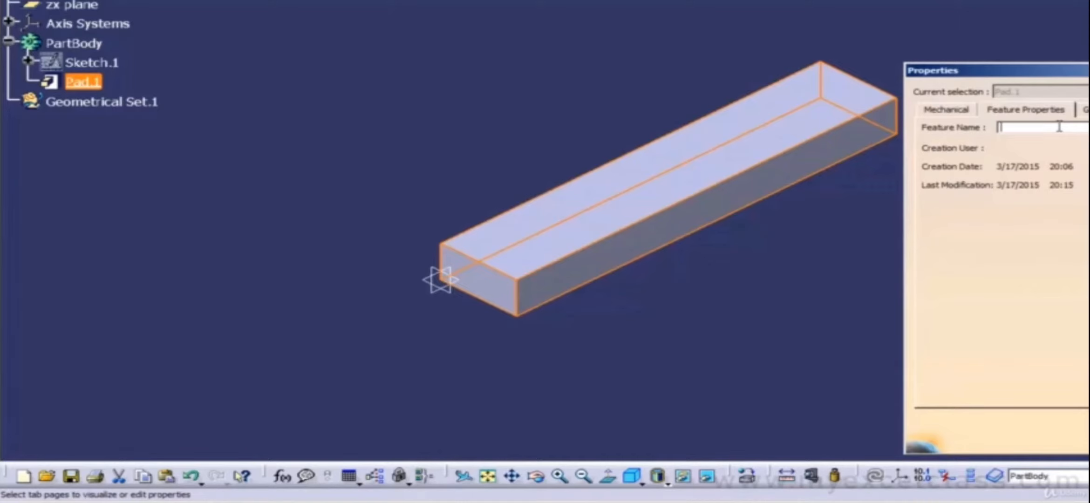
type("Bar")
key("Return")
key("Return")
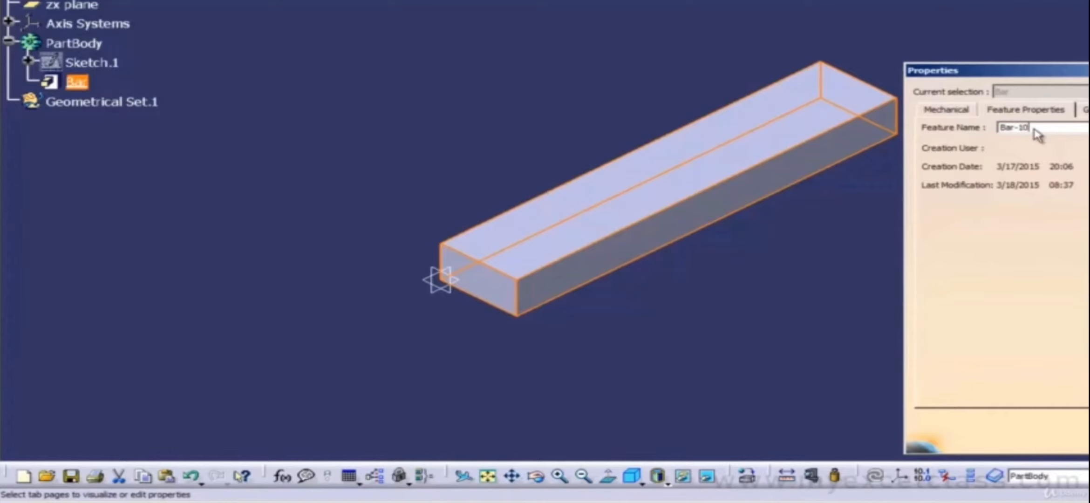
Extend the pad's feature name to Bar-10x50x500, apply it and close the properties.
type("-10x20x")
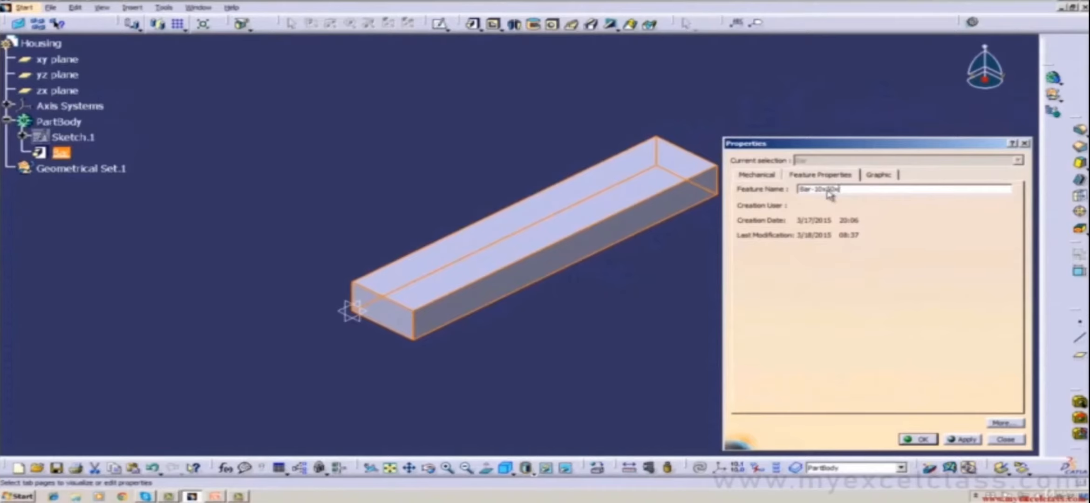
type("500")
left_click(962, 439)
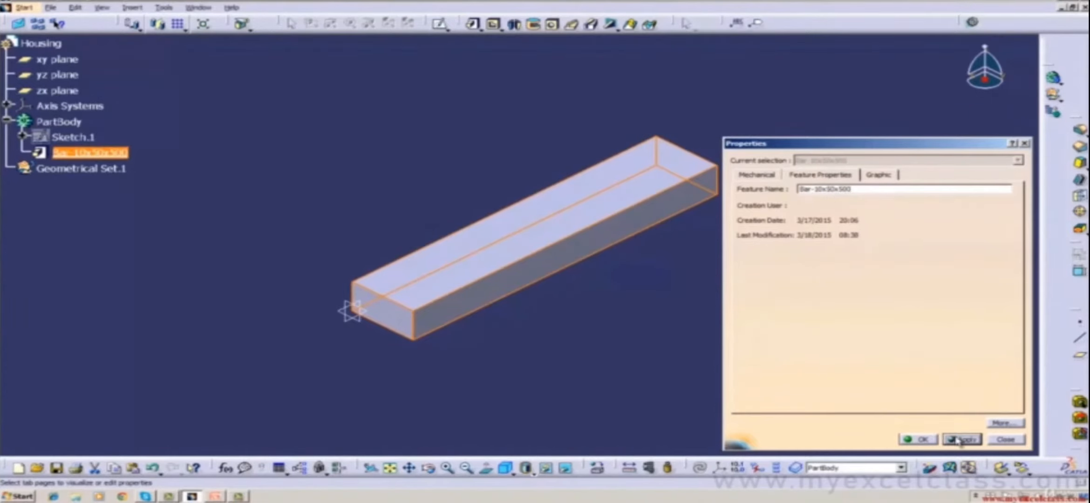
left_click(928, 441)
Rename Sketch.1 as Sketch.1(Rect) in its feature properties and confirm.
left_click(79, 137)
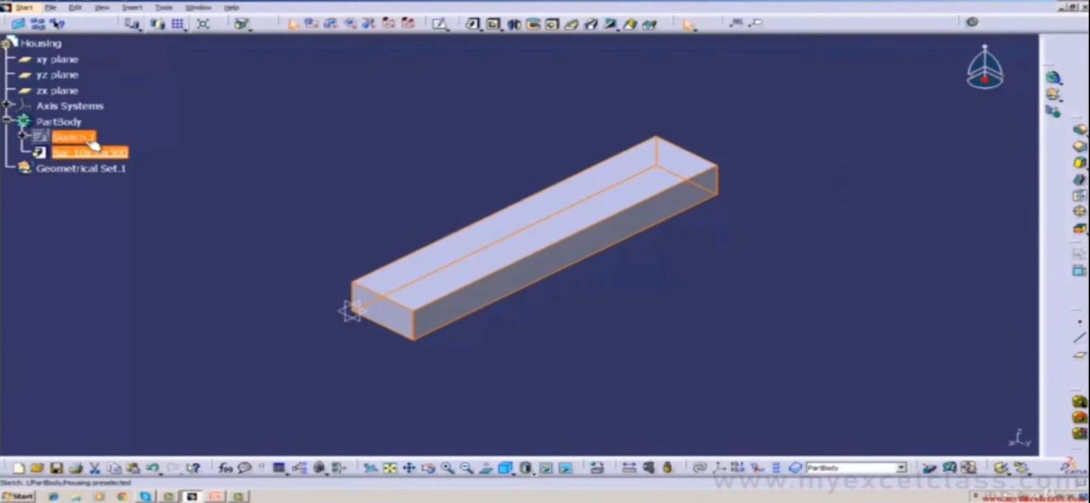
right_click(87, 140)
left_click(105, 195)
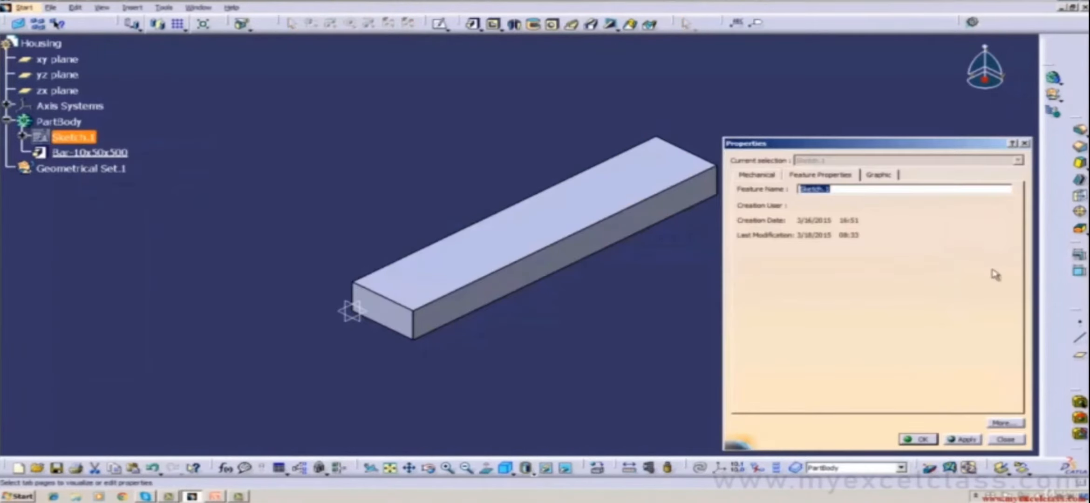
left_click(848, 190)
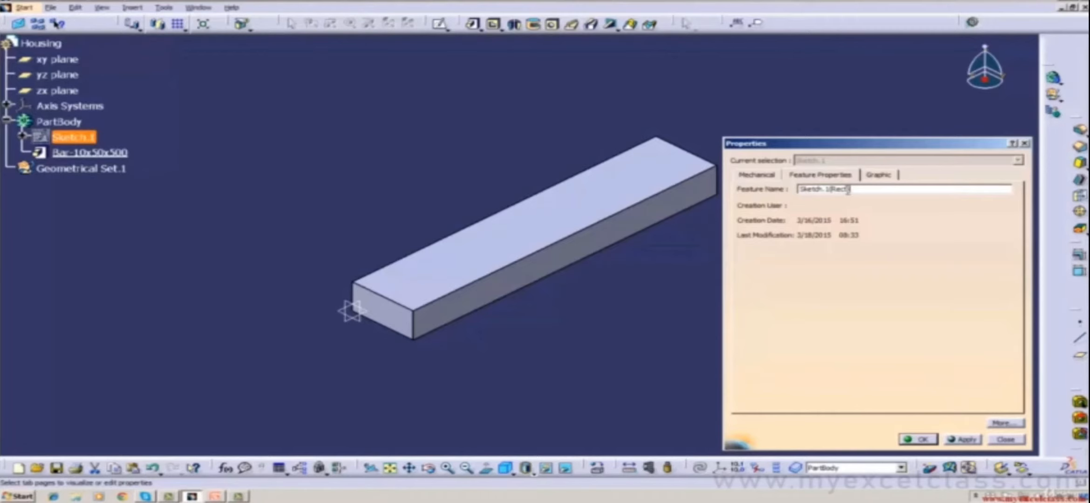
left_click(967, 440)
left_click(918, 439)
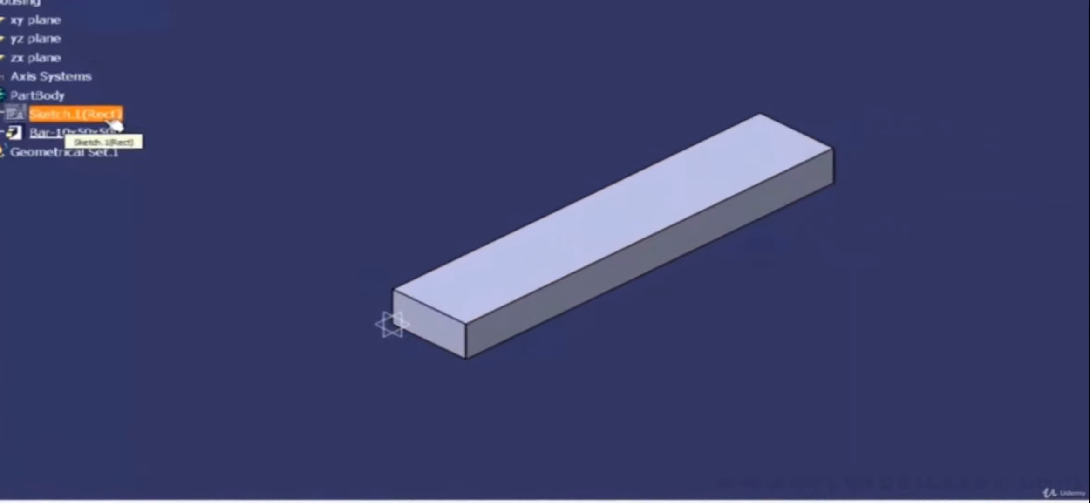
Open the sub-tree of Sketch.1(Rect) in a separate window, expand the sketch to view its contents, and close the window.
right_click(110, 124)
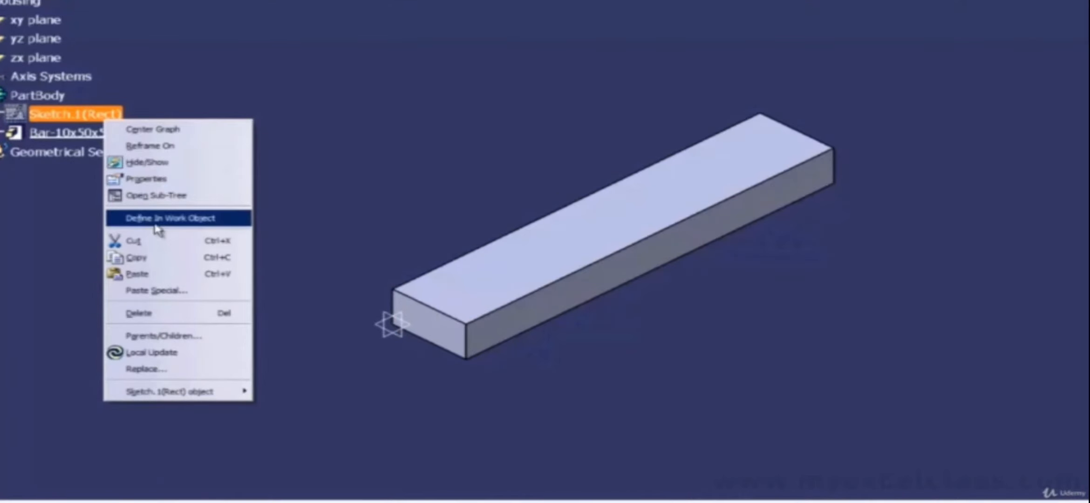
left_click(158, 195)
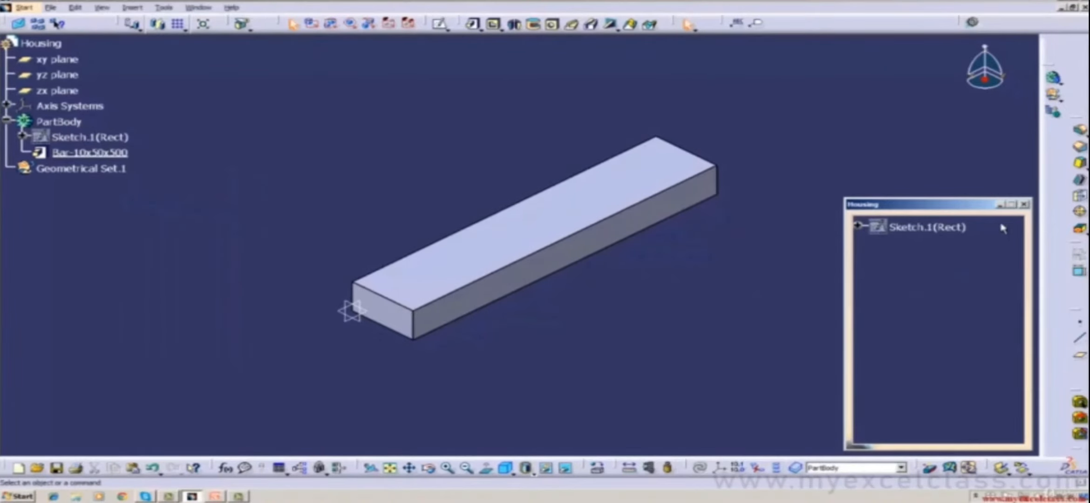
left_click(927, 227)
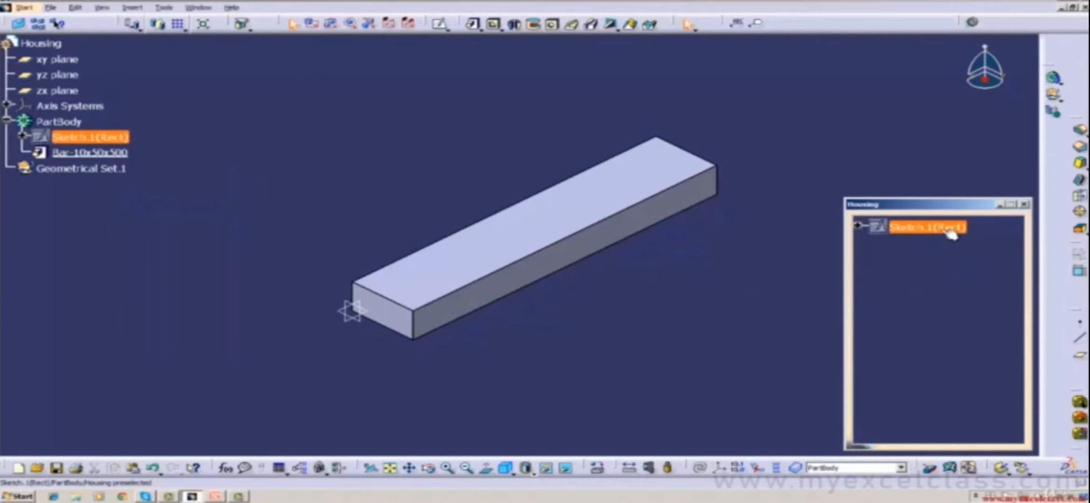
left_click(857, 225)
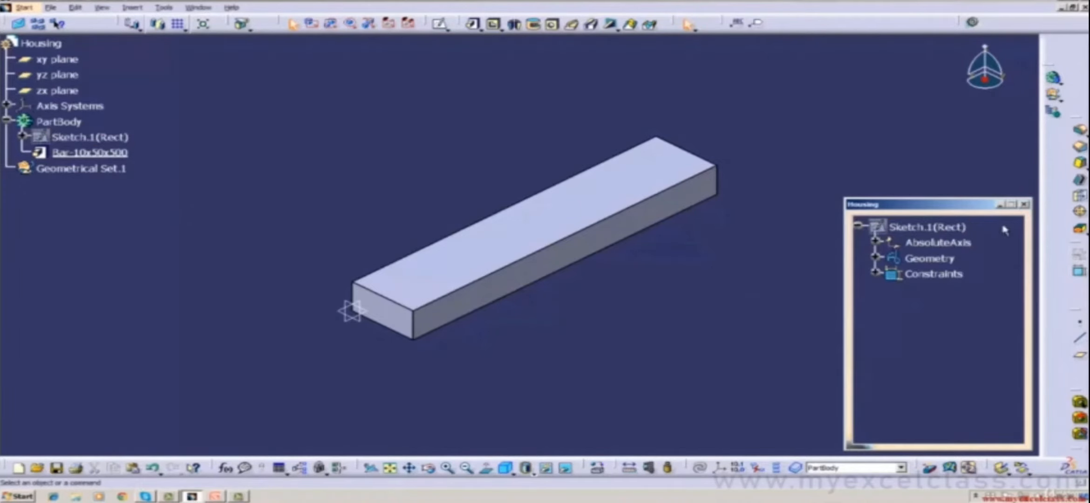
left_click(1026, 205)
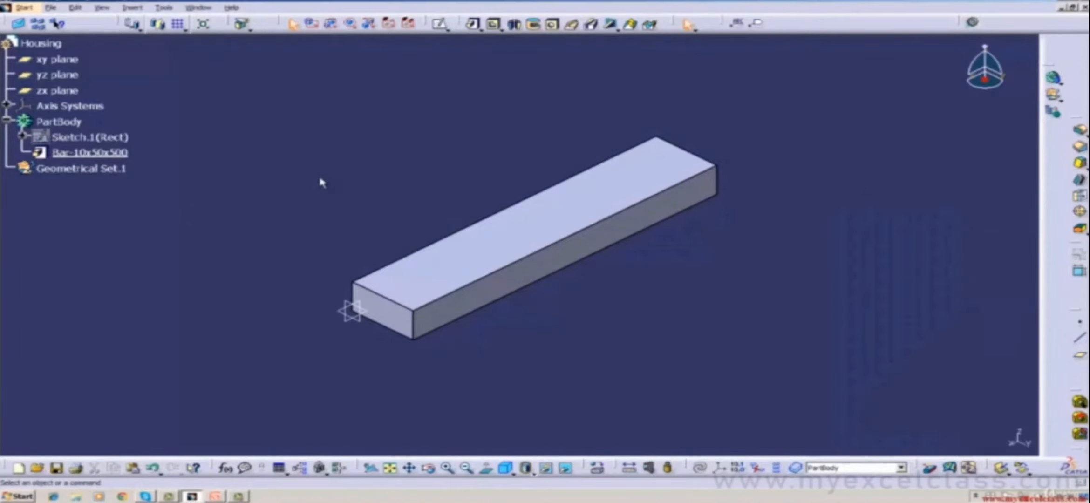
right_click(94, 172)
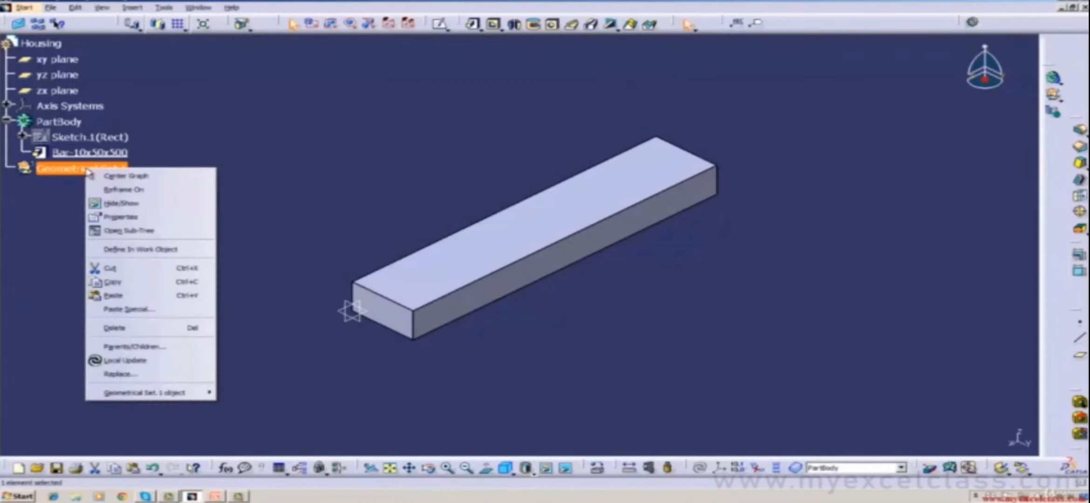
left_click(30, 228)
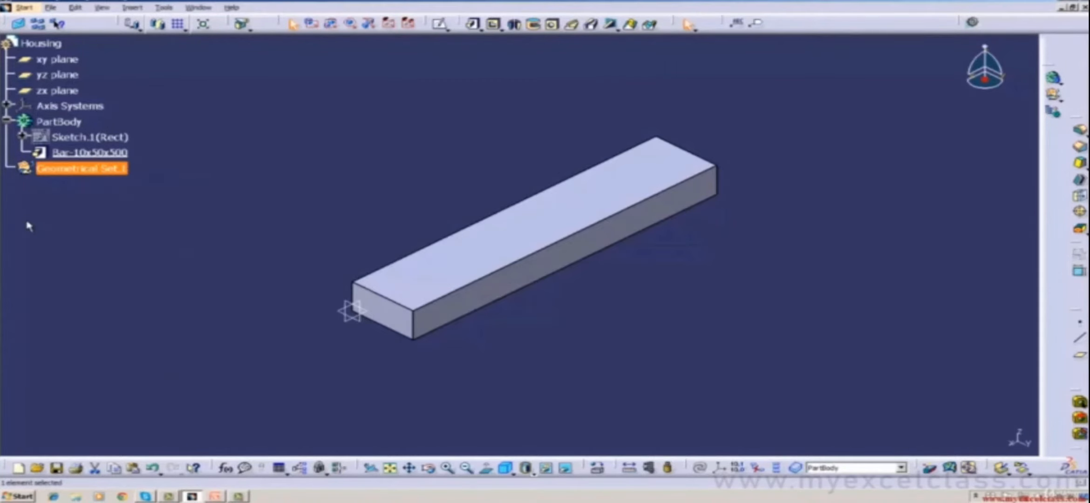
left_click(111, 172)
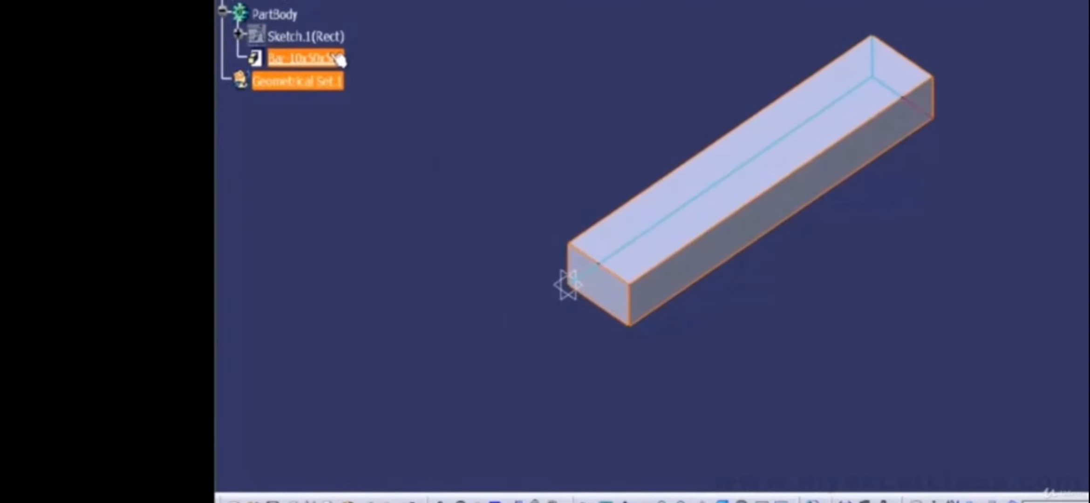
Edit the Bar-10x50x500 pad's definition to use a mirrored extent and the reversed direction, and confirm.
right_click(339, 59)
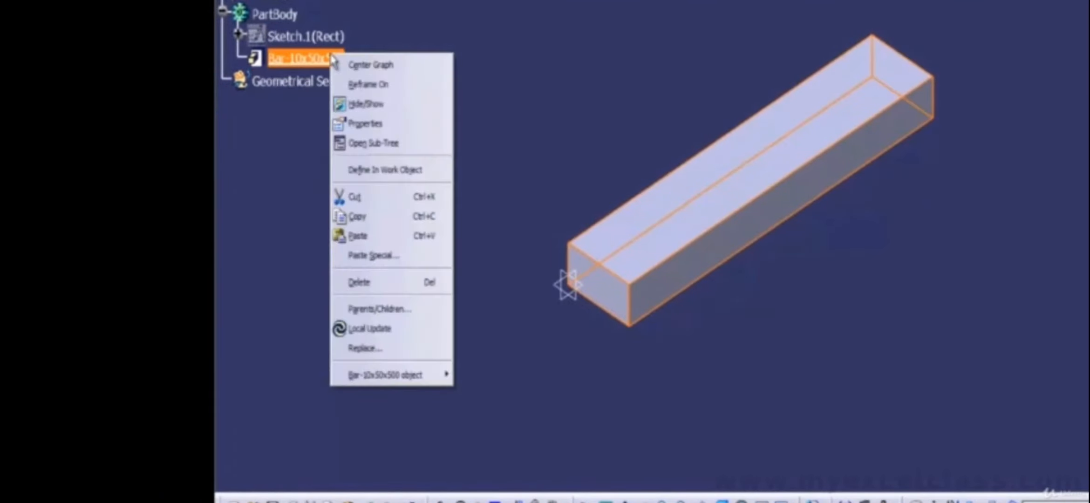
mouse_move(359, 375)
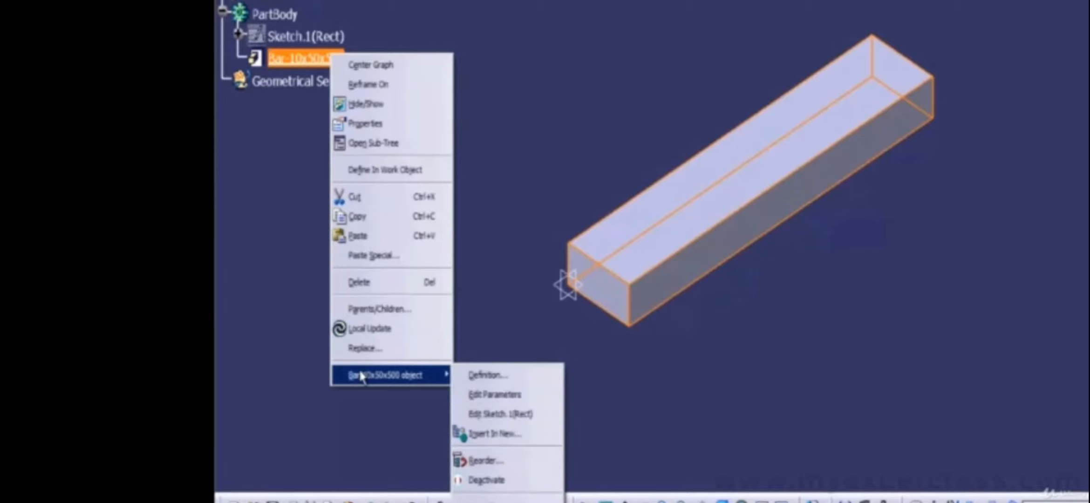
left_click(514, 383)
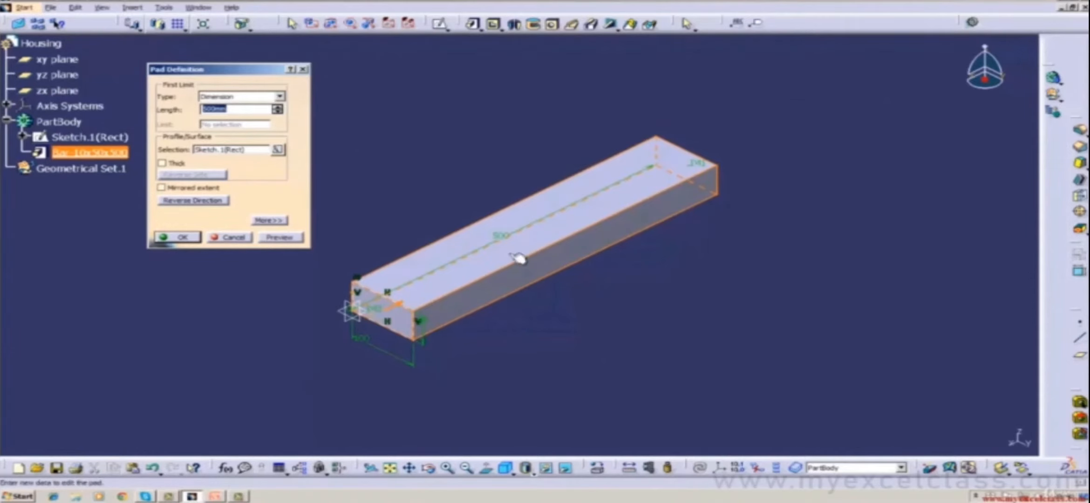
left_click(207, 190)
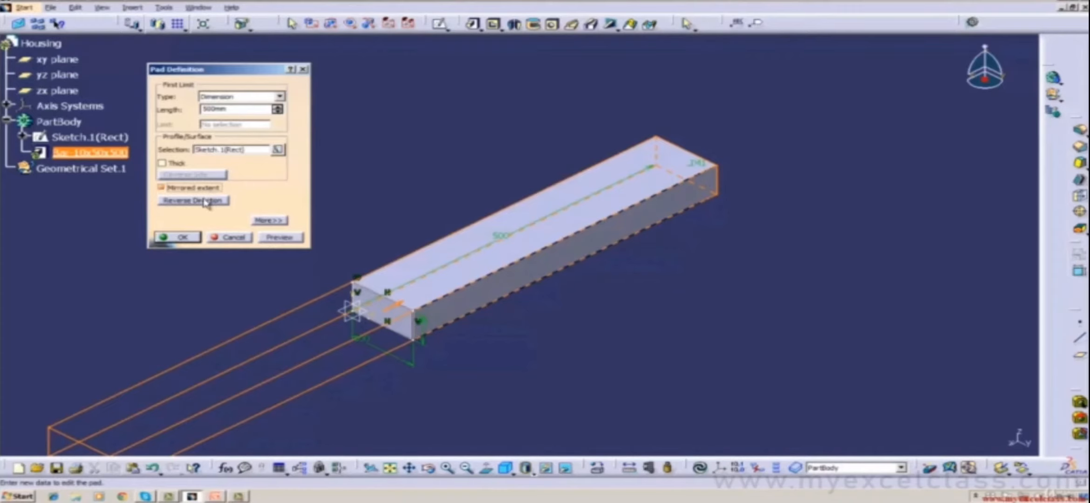
left_click(205, 201)
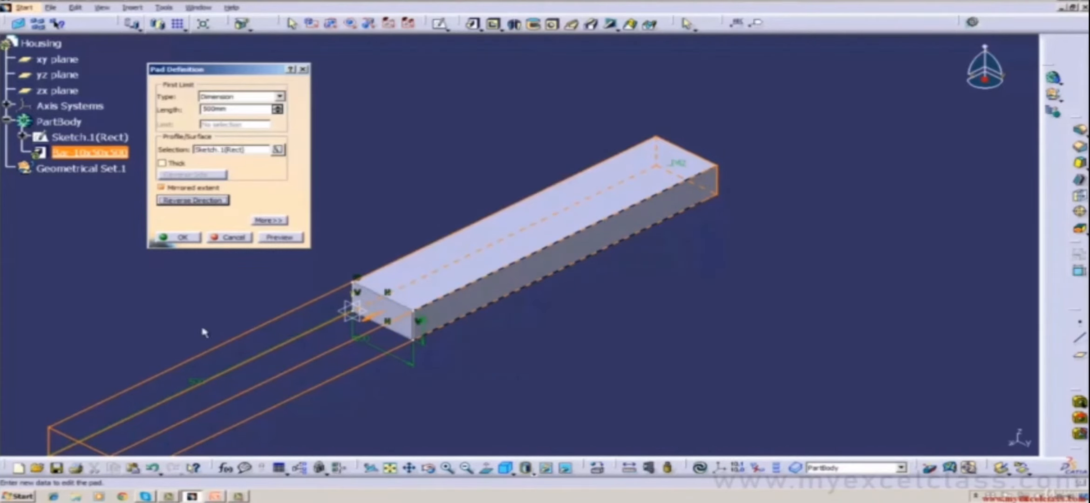
left_click(188, 238)
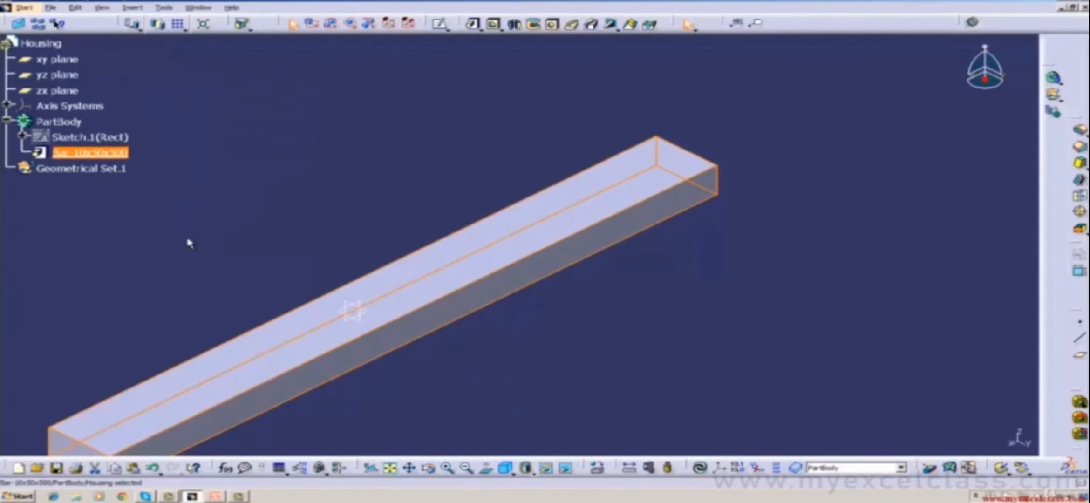
Reverse the pad's direction again and turn off its mirrored extent in the pad definition, and confirm.
right_click(113, 152)
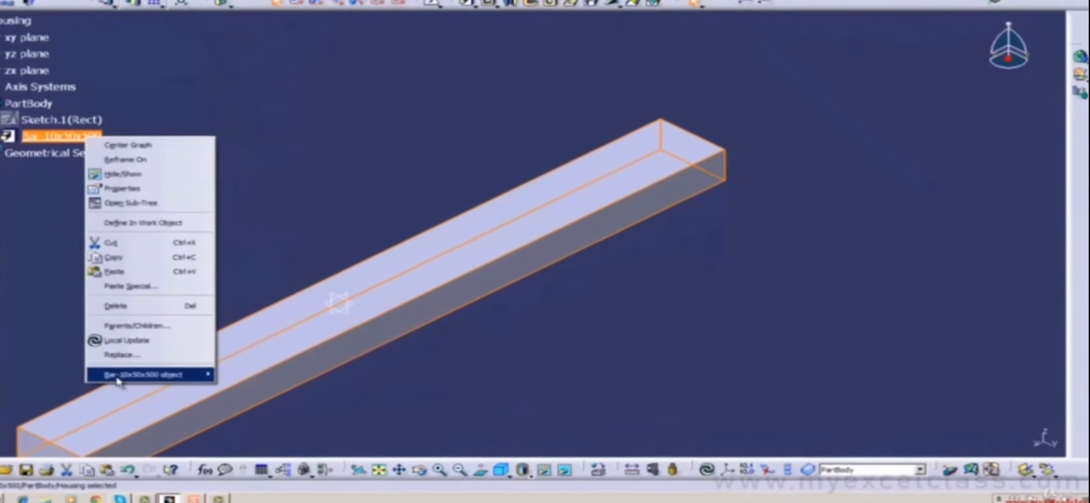
mouse_move(117, 375)
left_click(233, 375)
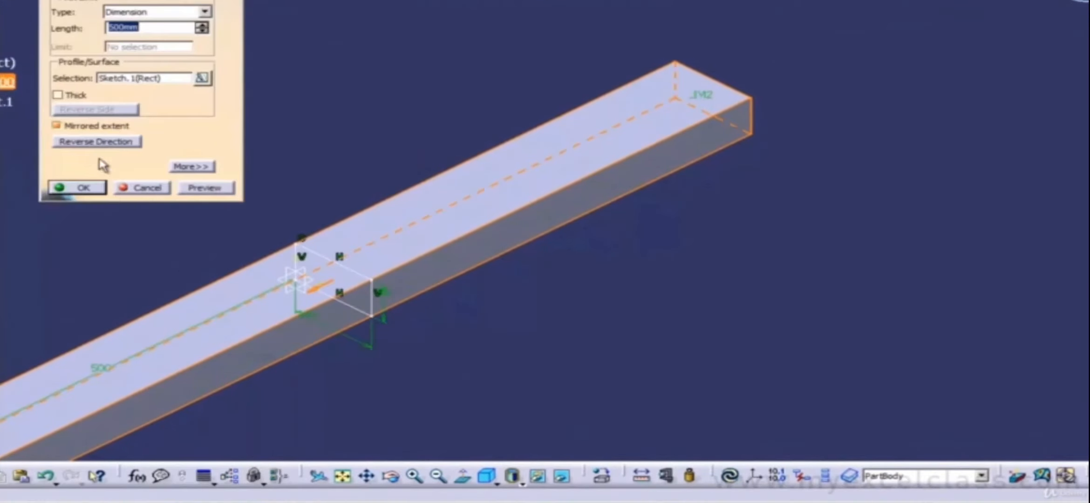
left_click(85, 127)
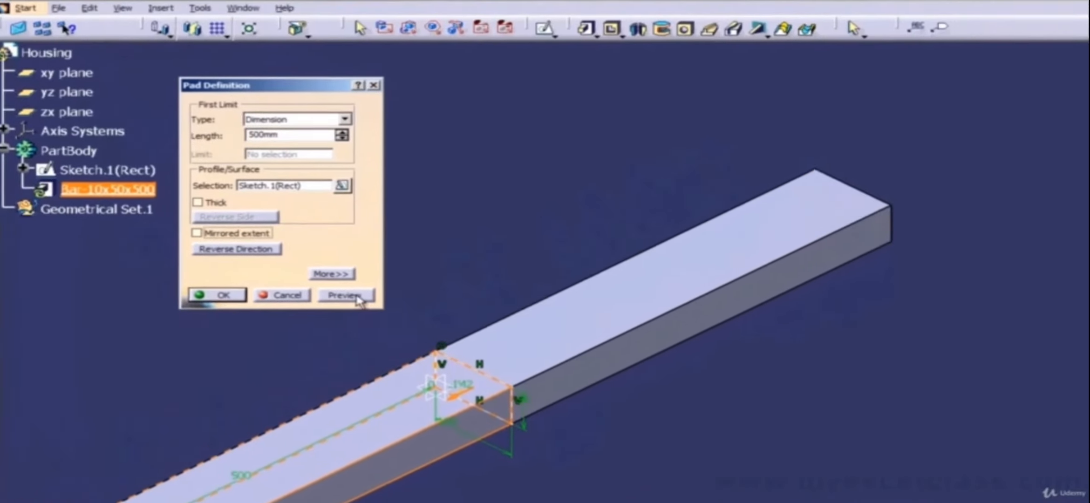
left_click(205, 187)
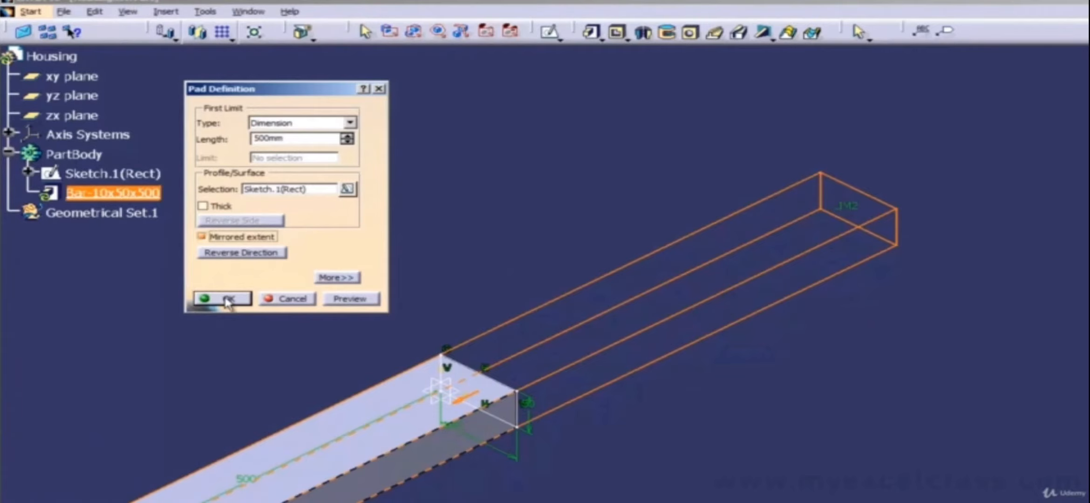
left_click(238, 254)
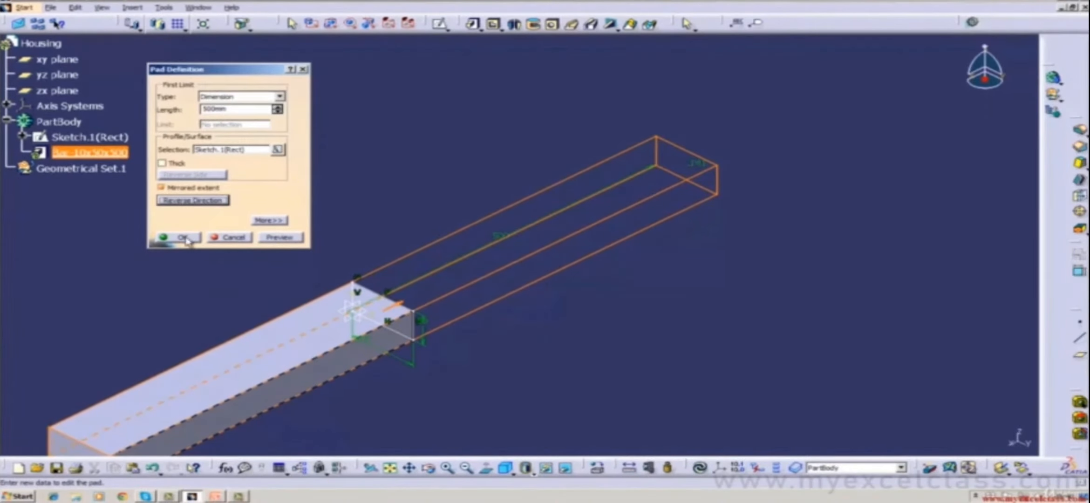
left_click(194, 190)
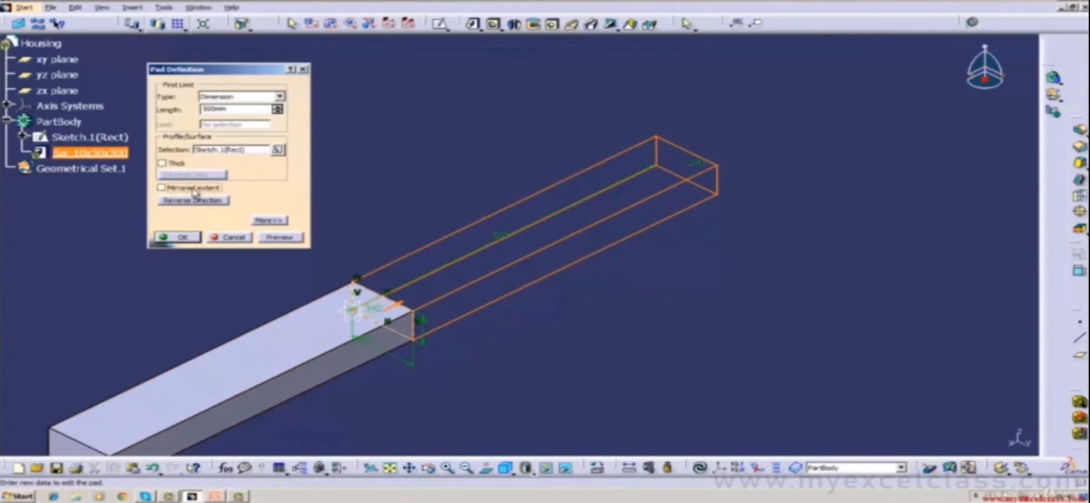
left_click(184, 238)
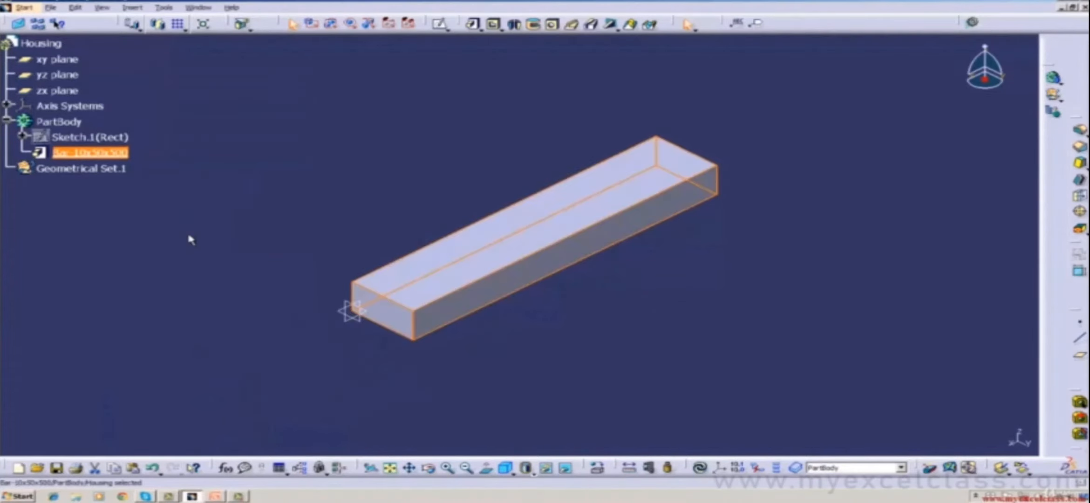
Make the Bar-10x50x500 pad thick and set its second limit length to -100 mm, and confirm the definition.
left_click(296, 187)
double_click(124, 153)
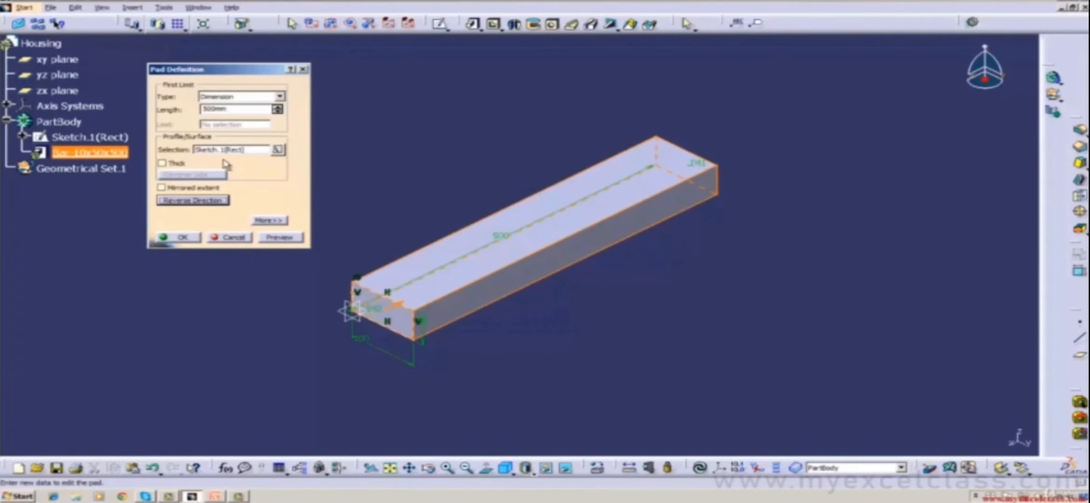
left_click(163, 164)
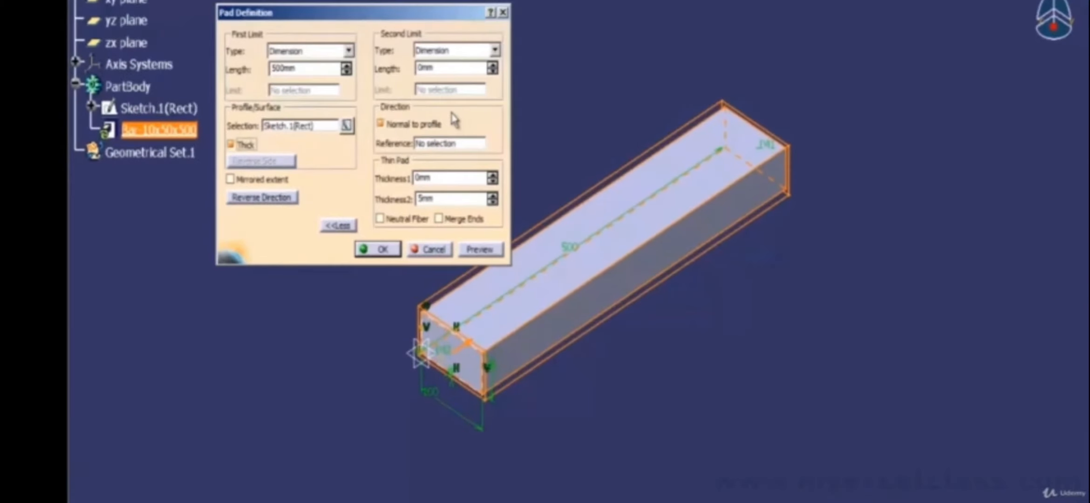
left_click(456, 69)
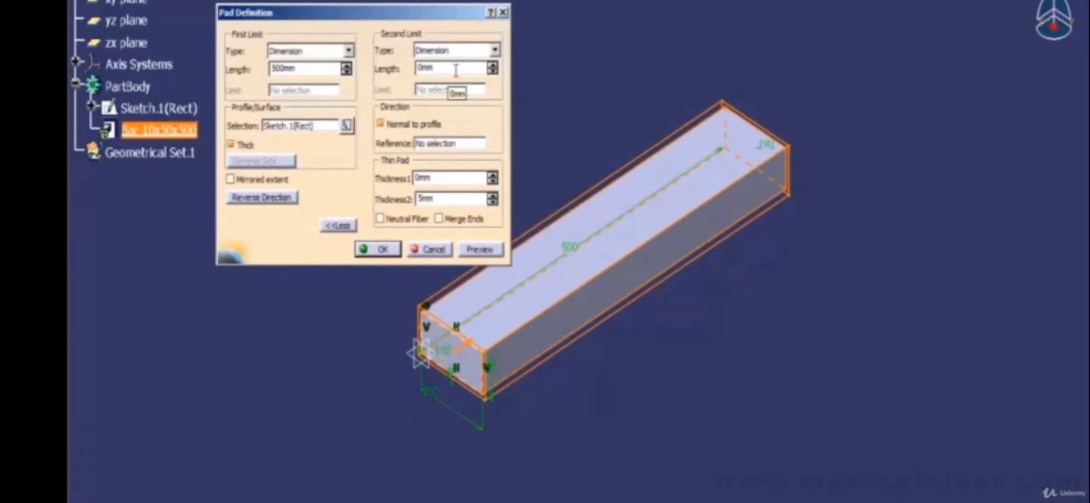
key("BackSpace")
key("BackSpace")
key("BackSpace")
type("-100")
left_click(378, 250)
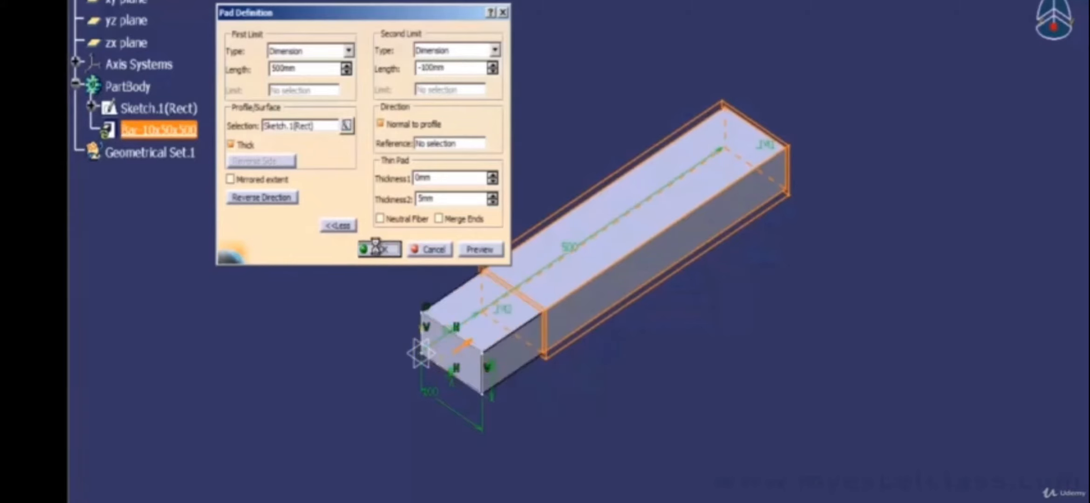
left_click(375, 246)
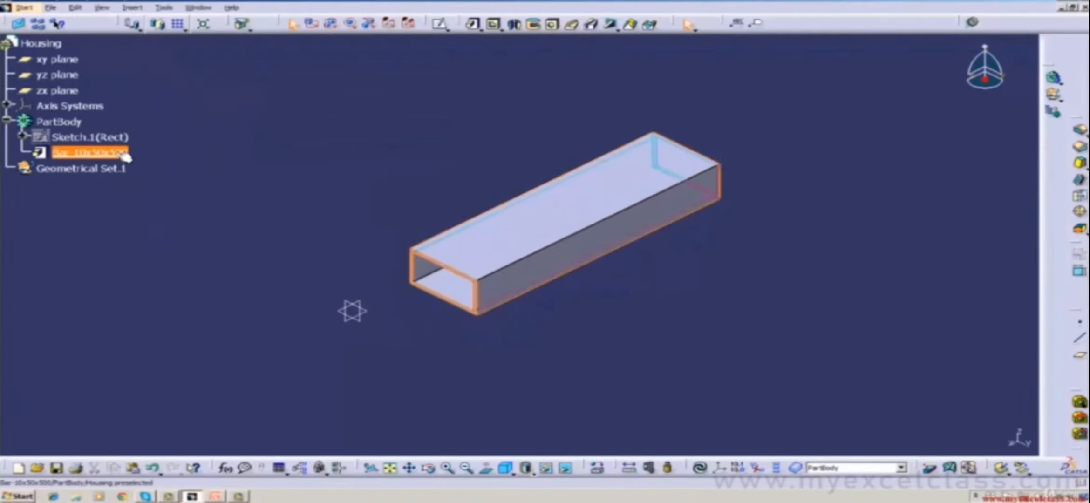
Reopen the pad definition, try Thickness2 at 0 mm while switching to the front view, and dismiss the error.
right_click(126, 157)
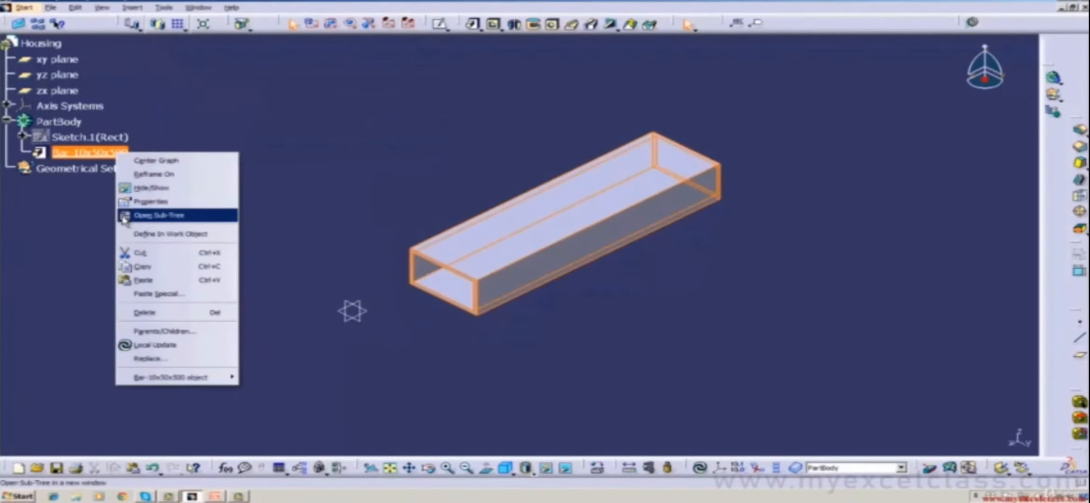
mouse_move(124, 382)
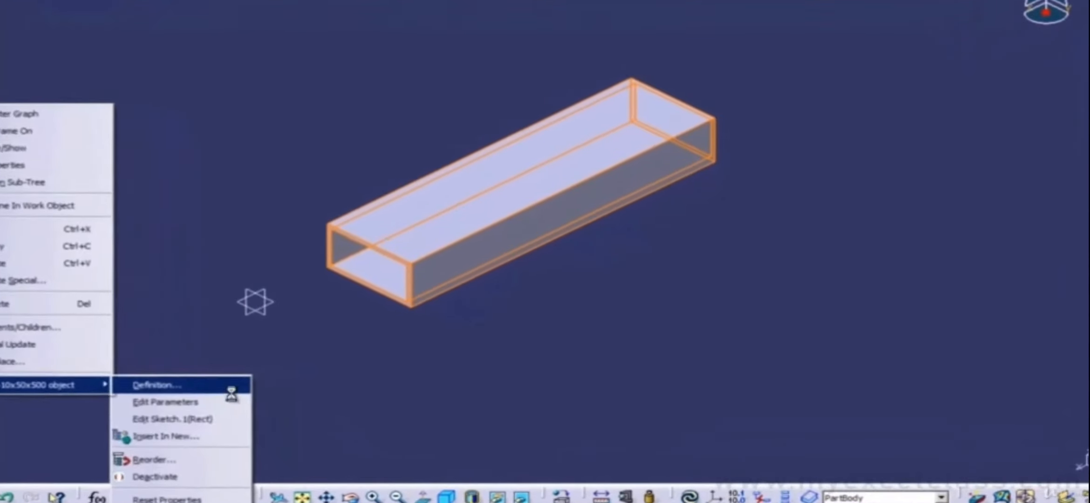
left_click(326, 380)
left_click(265, 166)
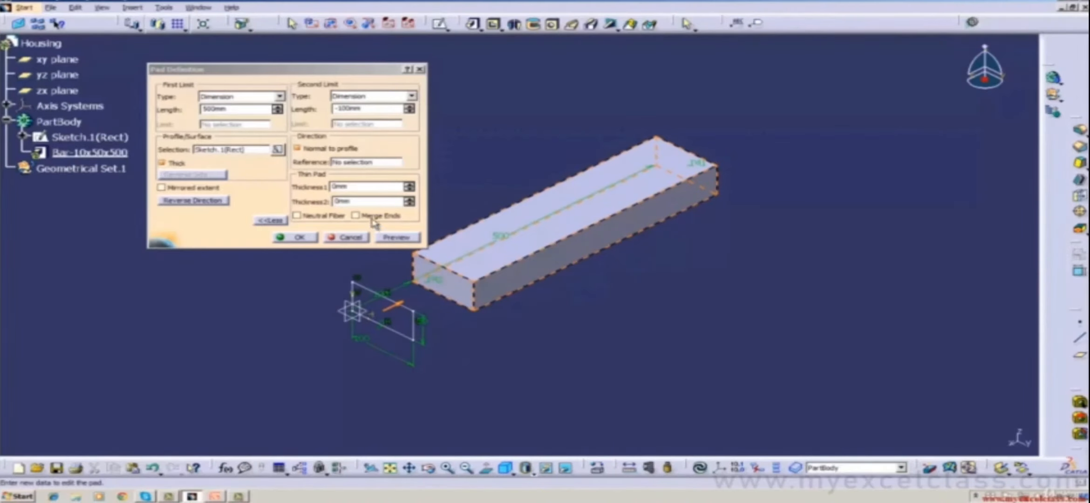
left_click(364, 201)
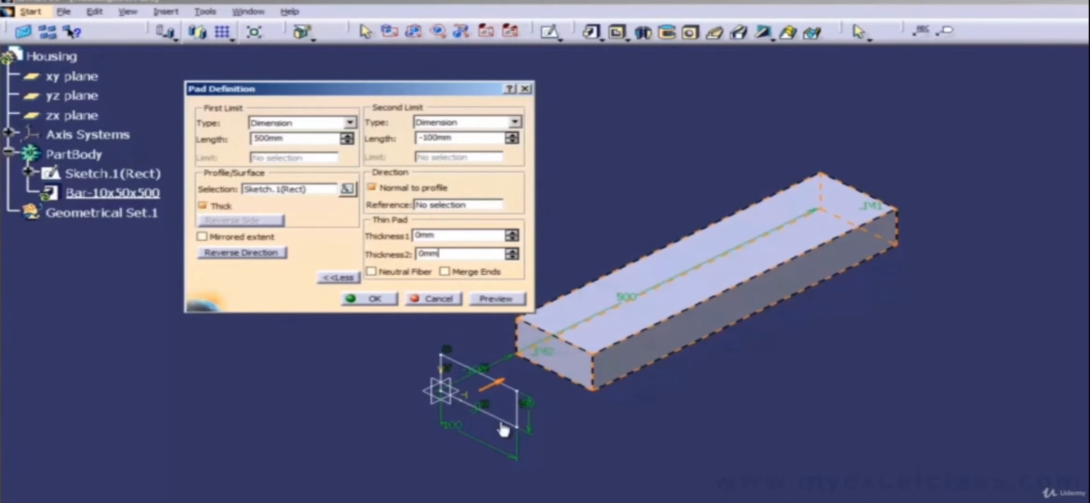
left_click(658, 502)
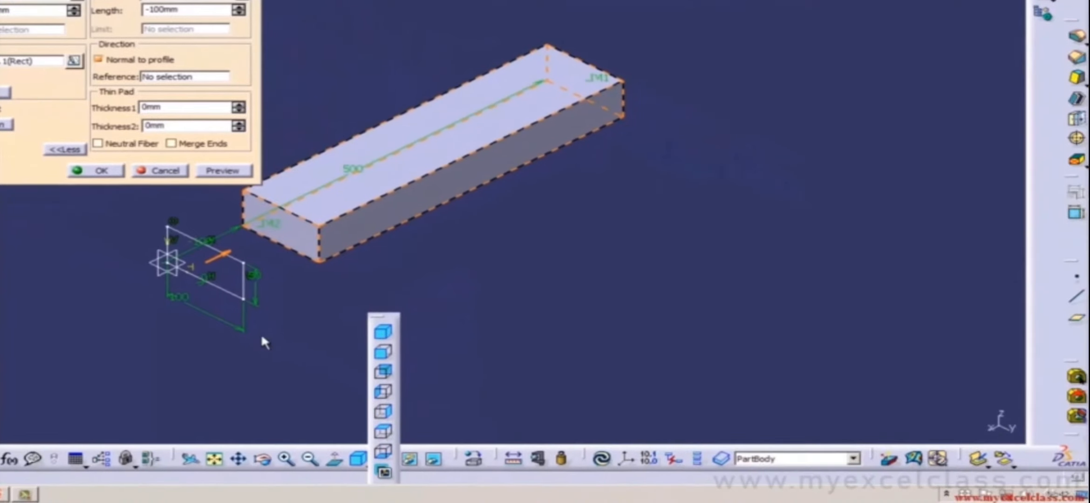
left_click(383, 356)
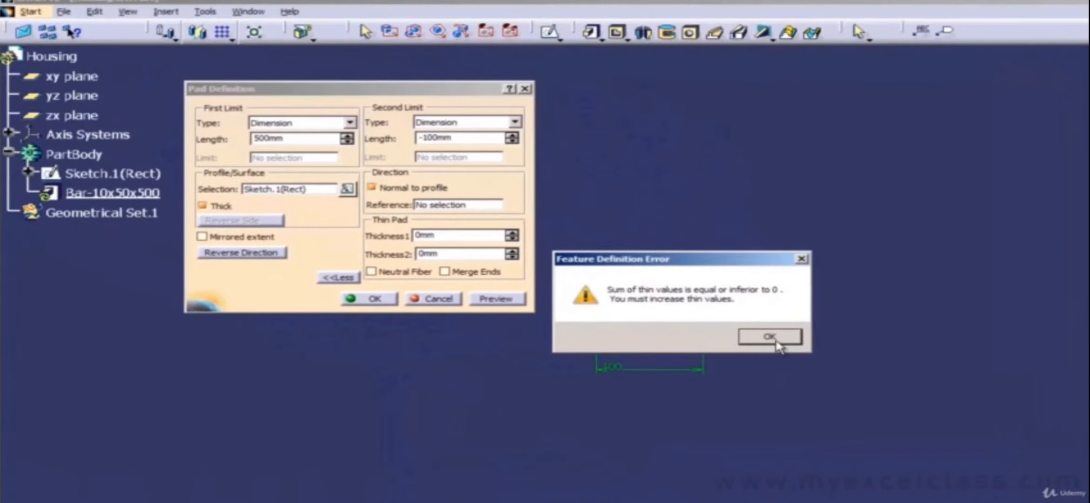
left_click(776, 341)
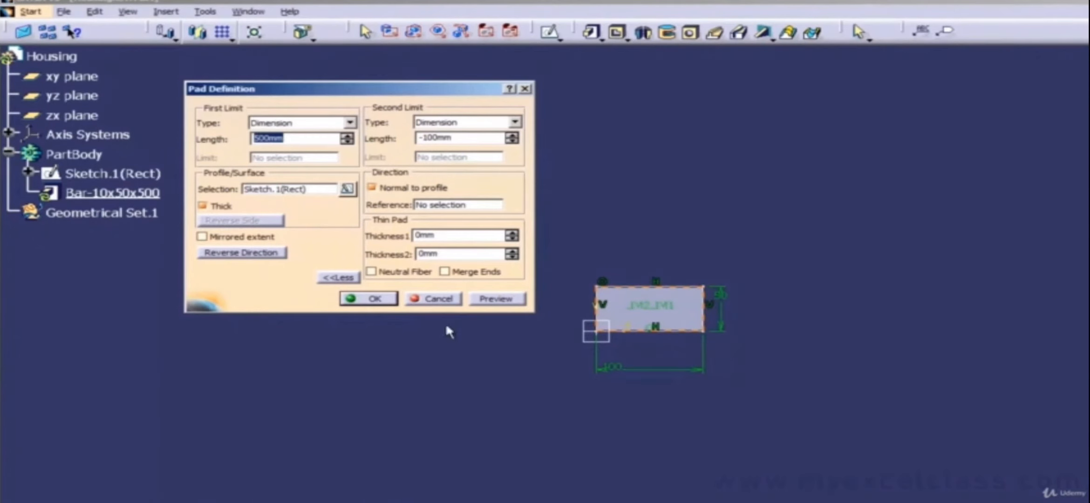
Set the pad's Thickness1 and Thickness2 to 5 mm each and confirm the definition.
left_click(450, 253)
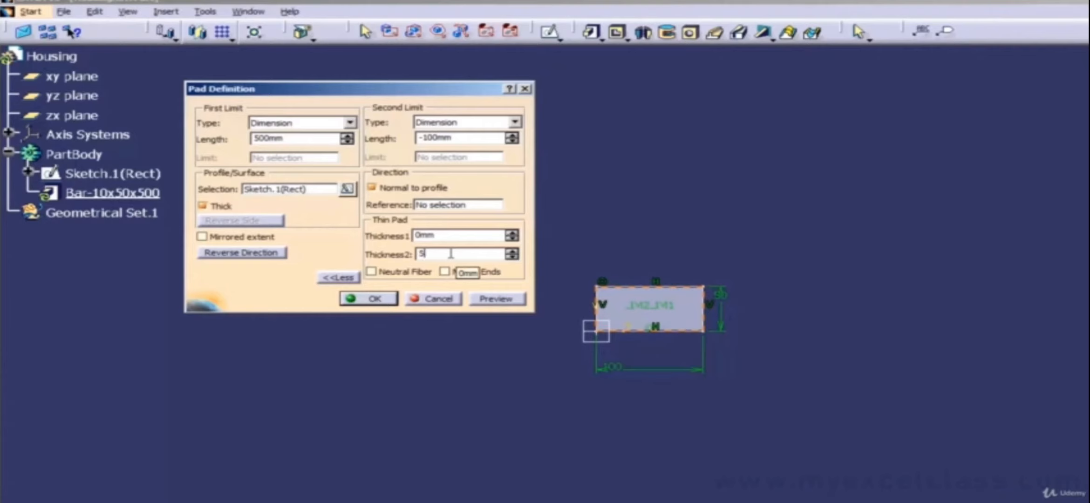
type("5")
left_click(460, 235)
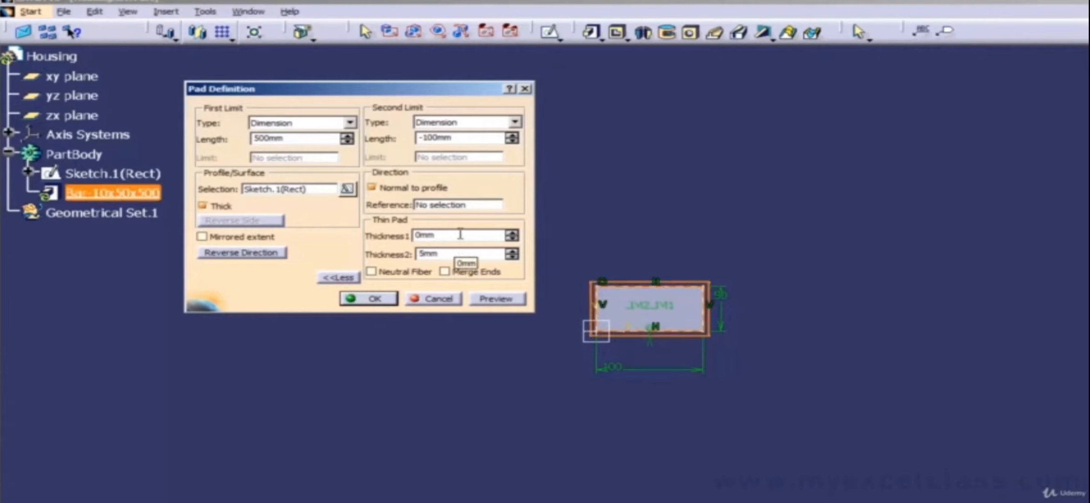
type("5")
left_click(469, 250)
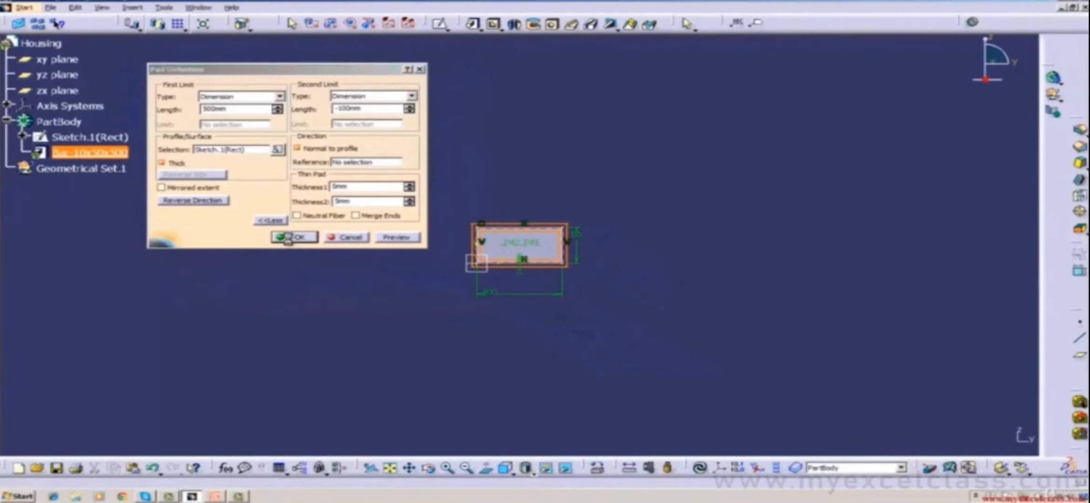
left_click(292, 237)
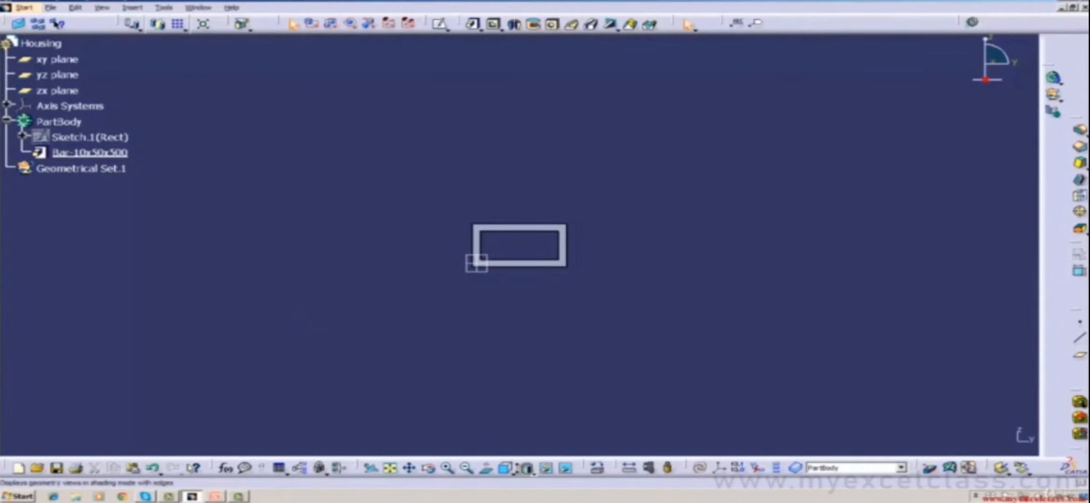
Return to the isometric view and edit the pad's definition to reduce the hollow bar's wall thickness.
left_click(512, 470)
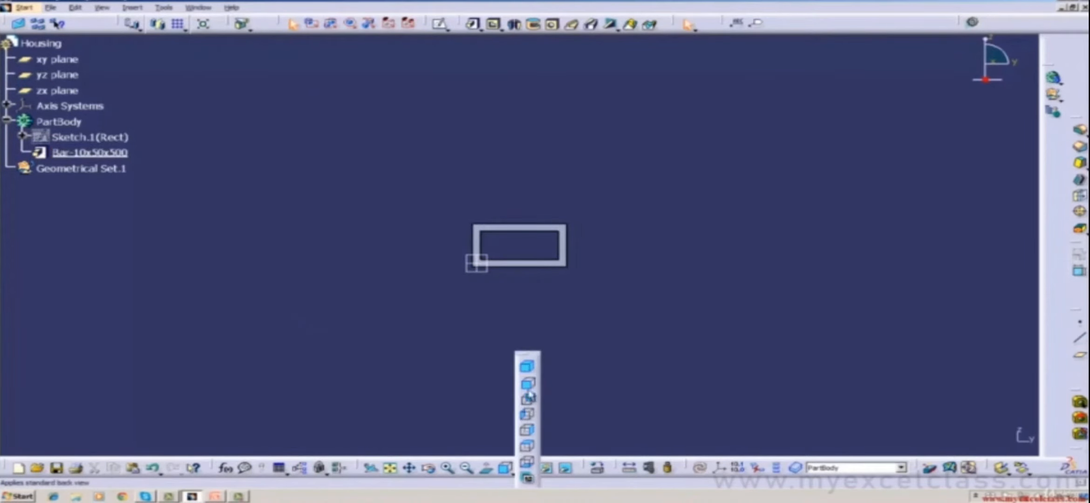
left_click(529, 368)
left_click(68, 153)
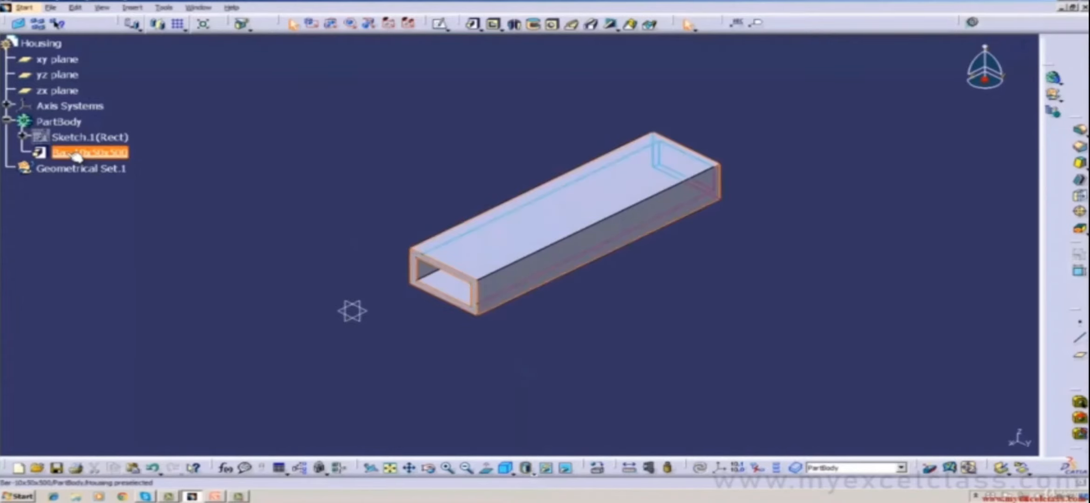
right_click(67, 152)
mouse_move(154, 377)
left_click(202, 378)
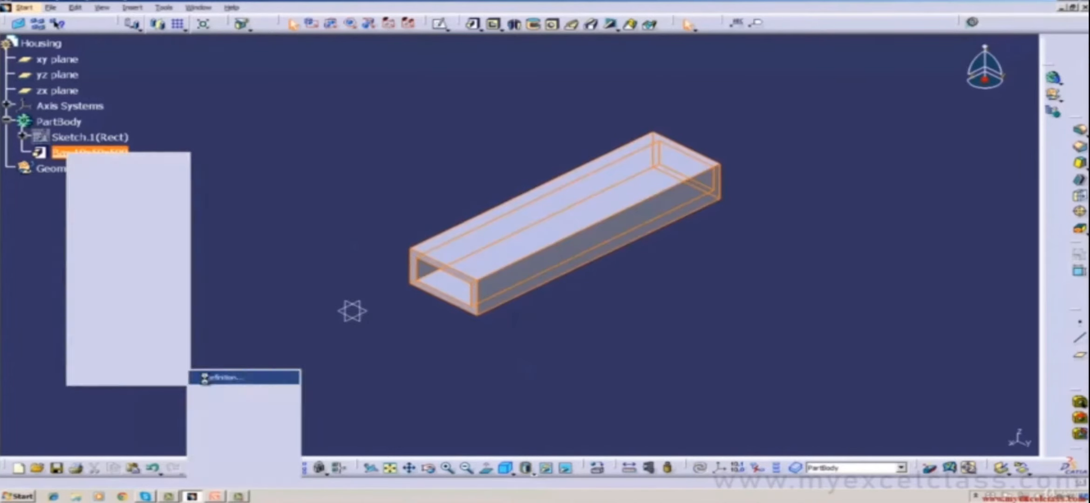
left_click(346, 237)
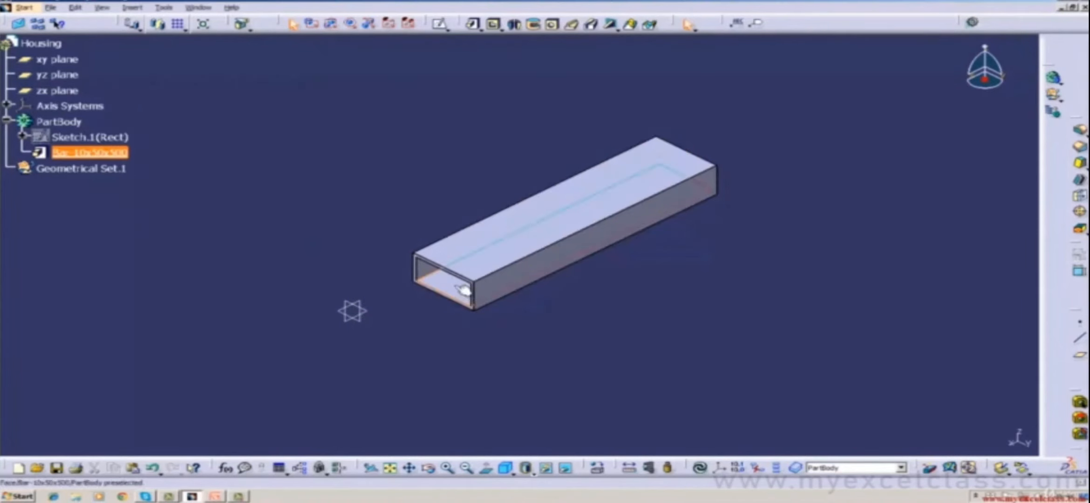
Display the Bar-10x50x500 pad's dimensions in the model with Edit Parameters, and exit the command.
left_click(125, 153)
right_click(126, 154)
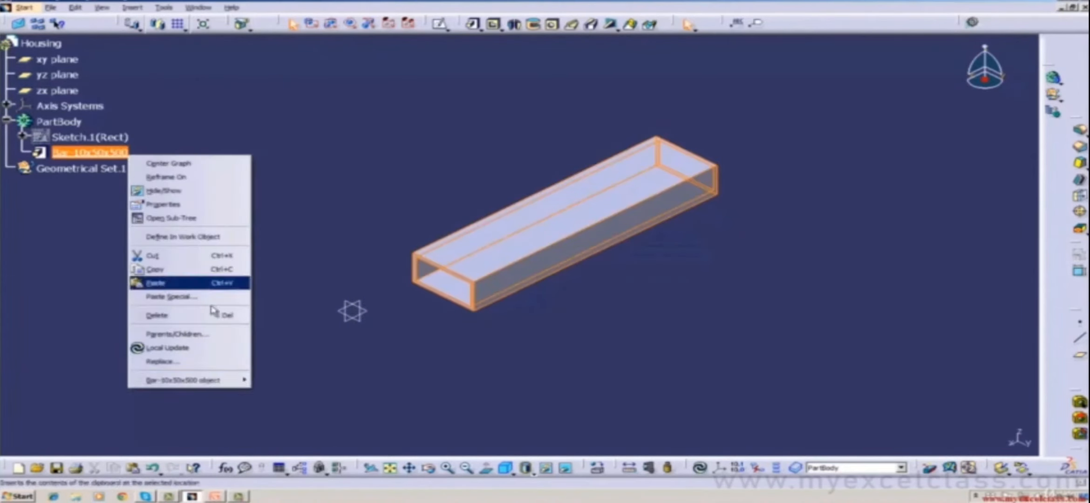
mouse_move(210, 380)
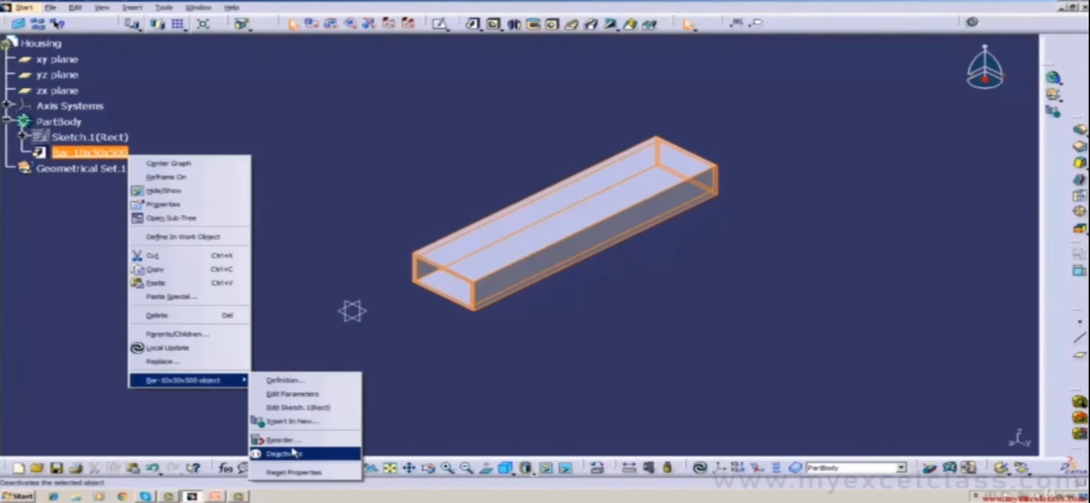
left_click(289, 395)
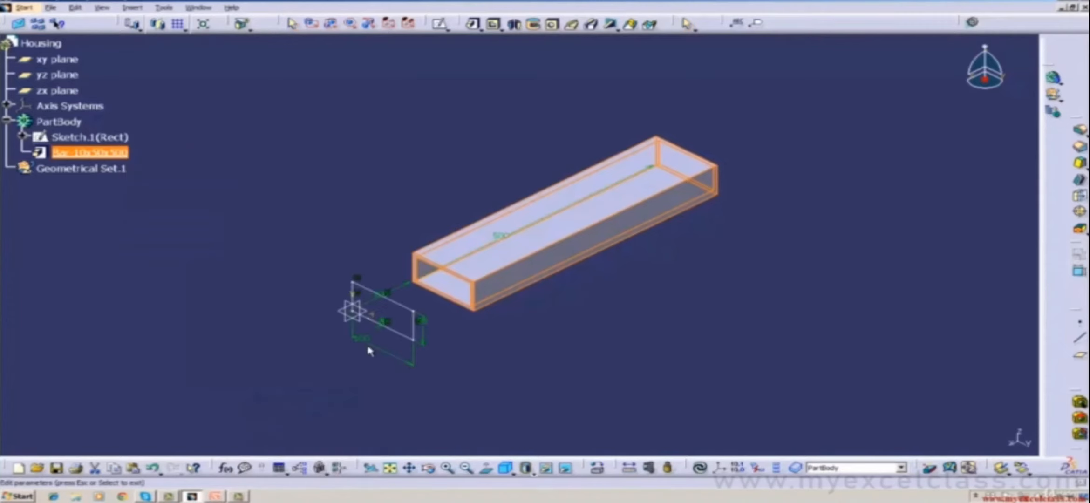
right_click(118, 153)
left_click(141, 269)
key("Escape")
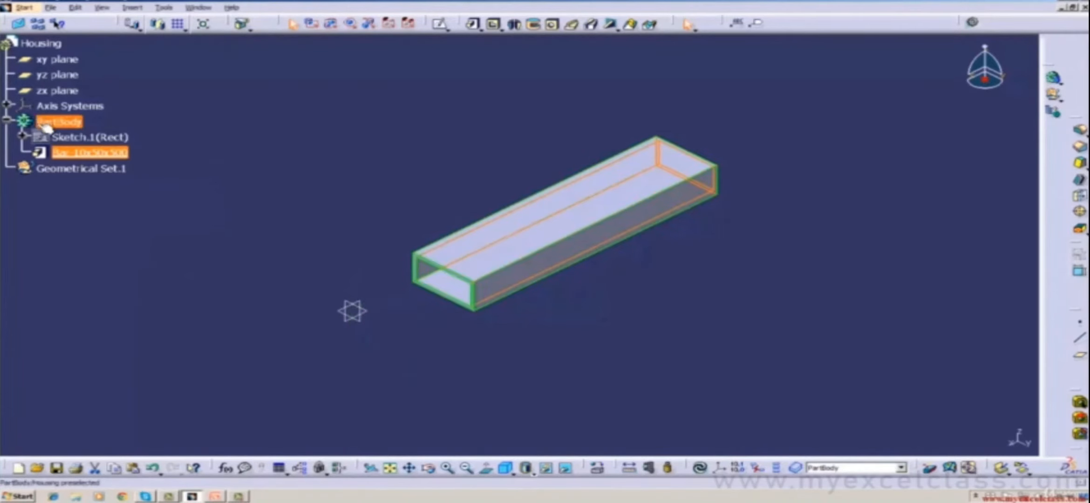
Open the Bar-10x50x500 pad's definition to examine its profile and limits, and close it without changes.
right_click(83, 152)
mouse_move(157, 379)
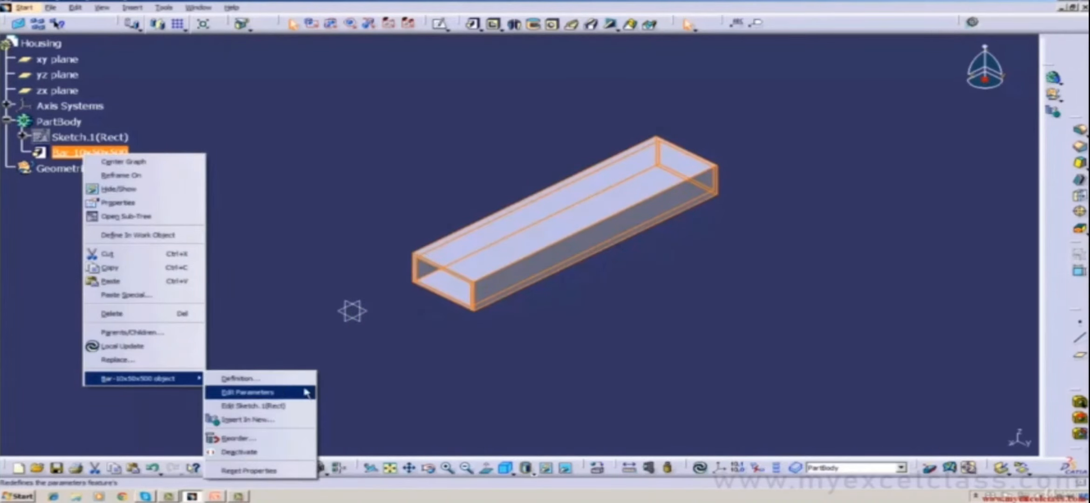
left_click(275, 382)
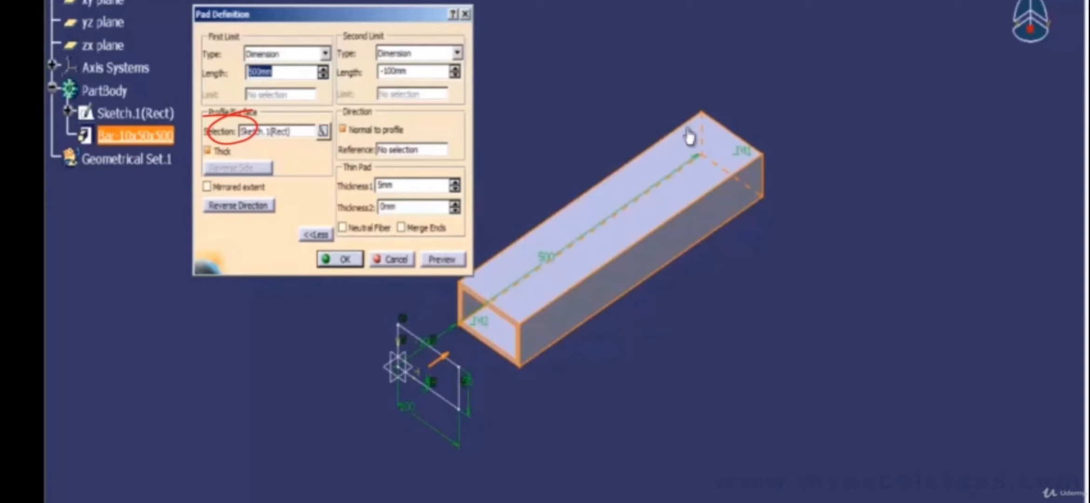
left_click(391, 261)
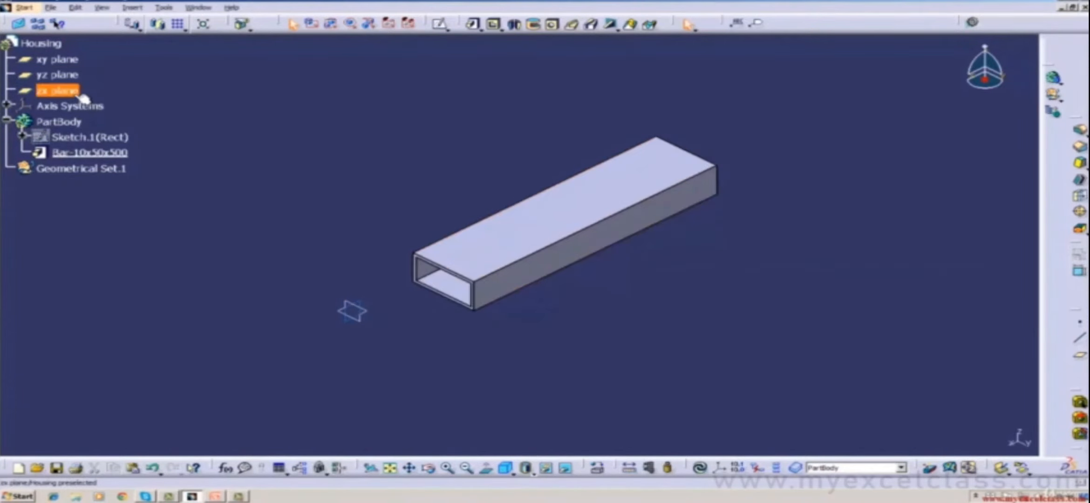
Sketch a slanted line on the zx plane, rising from just above the bar's near end toward its far end, and exit the sketch.
left_click(82, 95)
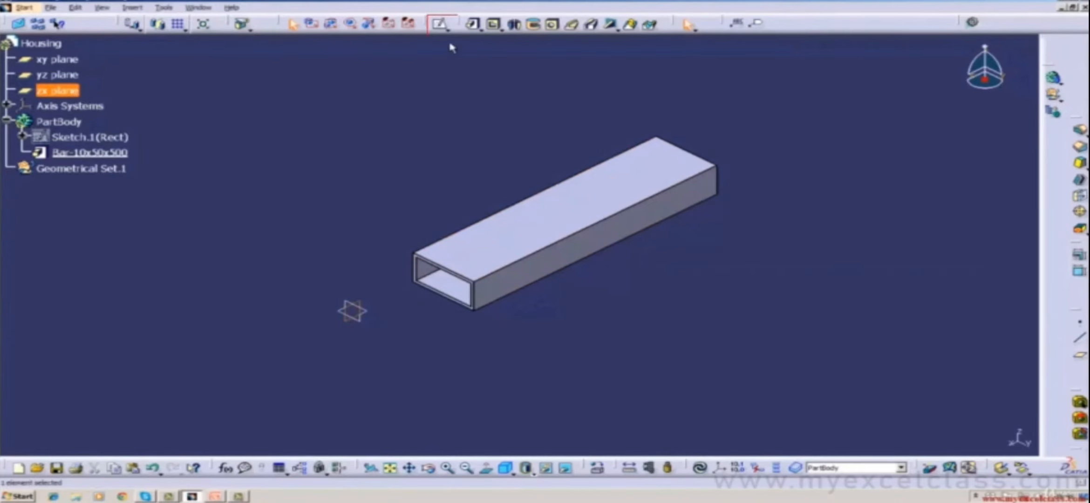
left_click(445, 26)
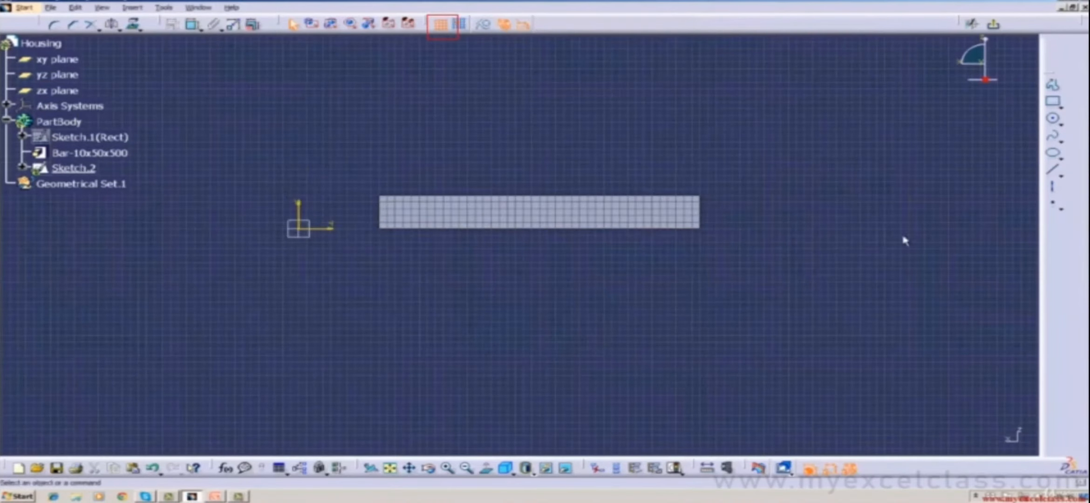
left_click(1053, 171)
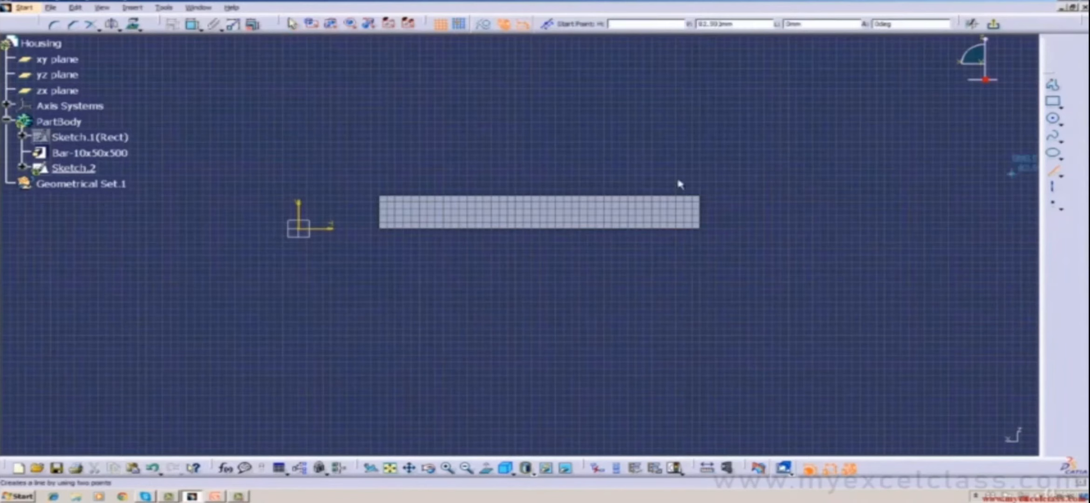
left_click(381, 196)
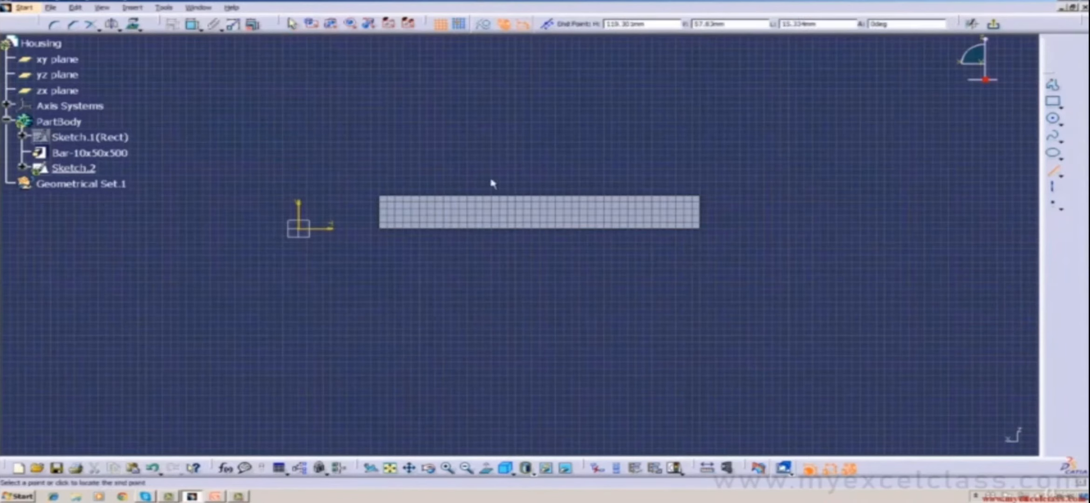
left_click(694, 153)
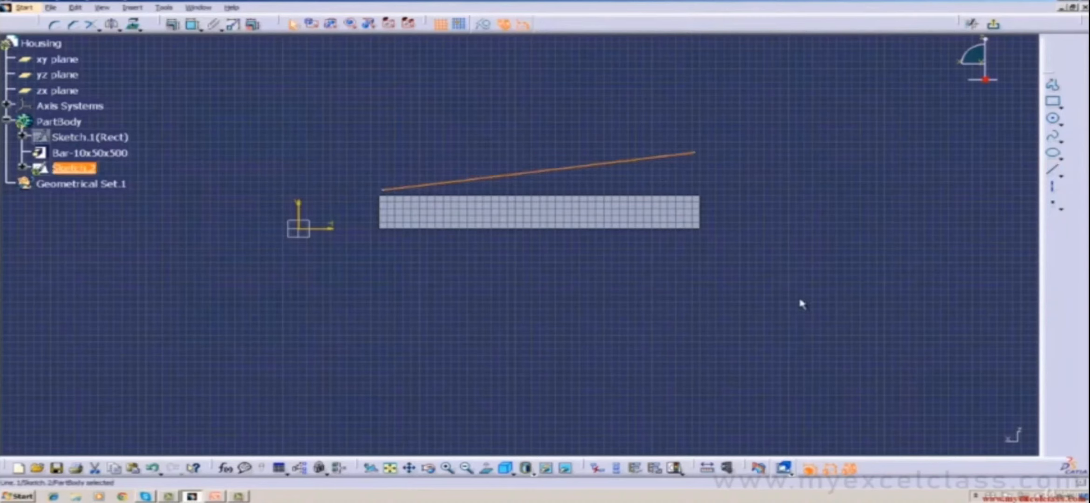
left_click(801, 303)
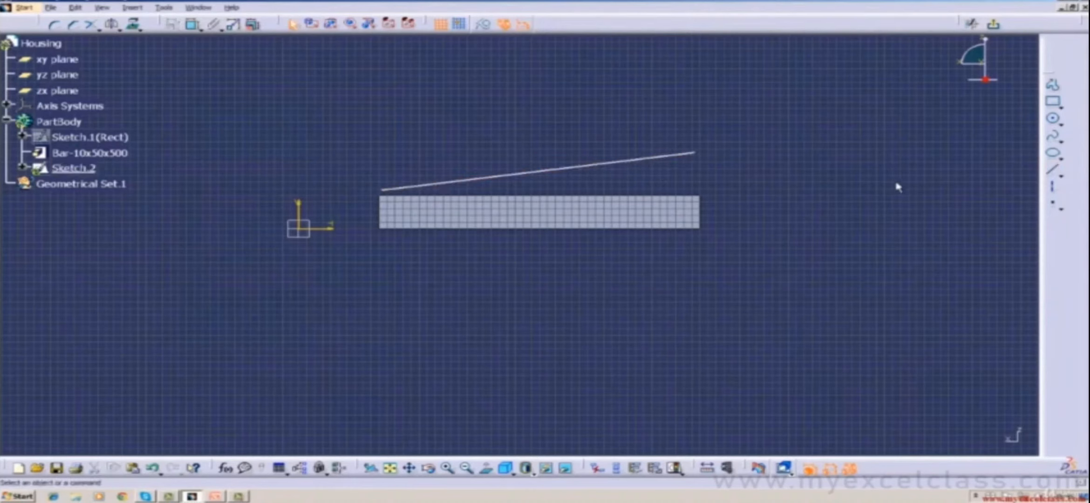
left_click(994, 32)
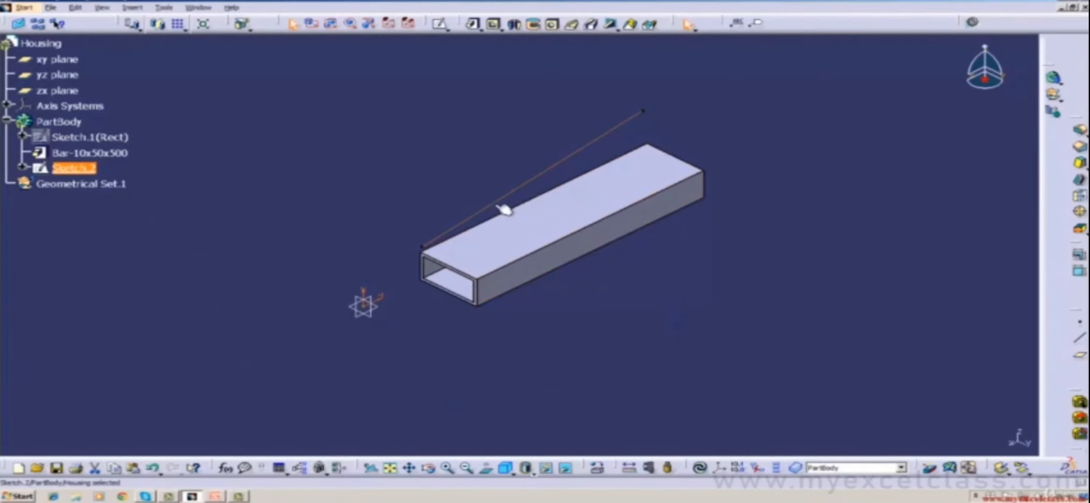
Delete the Bar-10x50x500 pad without deleting its exclusive parents.
right_click(103, 157)
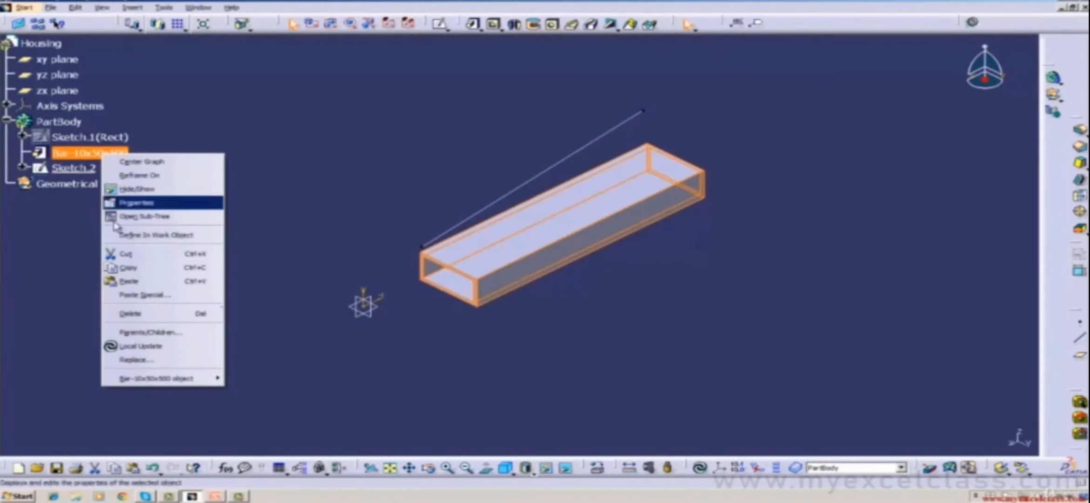
left_click(124, 313)
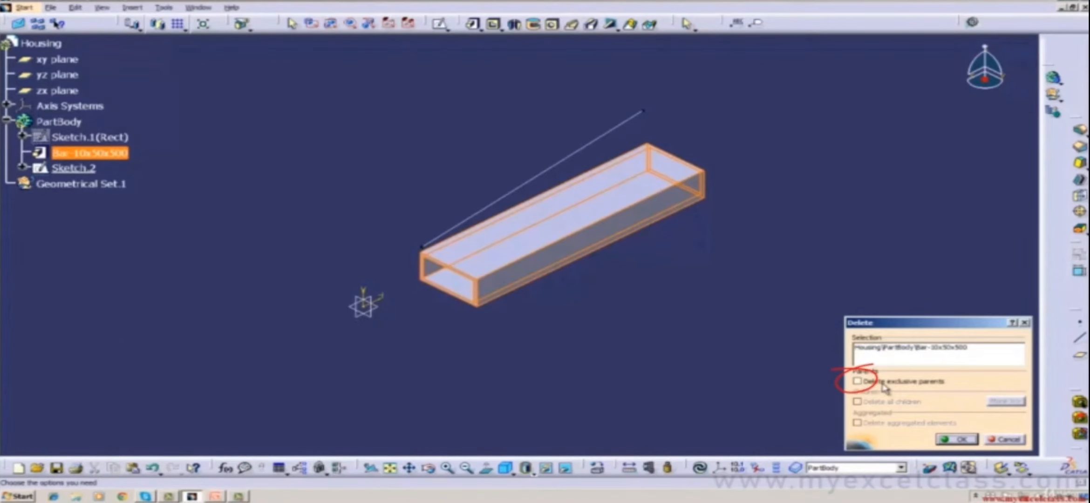
left_click(958, 440)
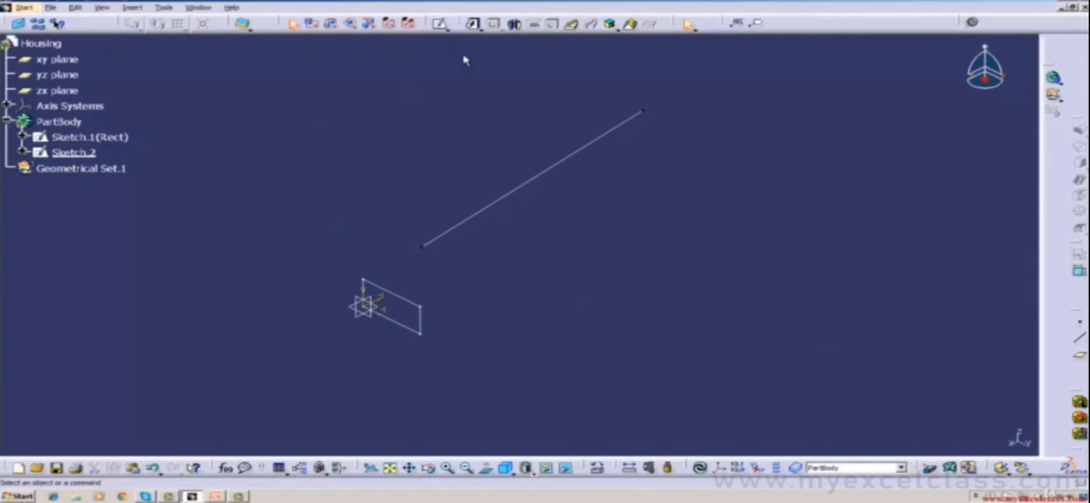
left_click(473, 24)
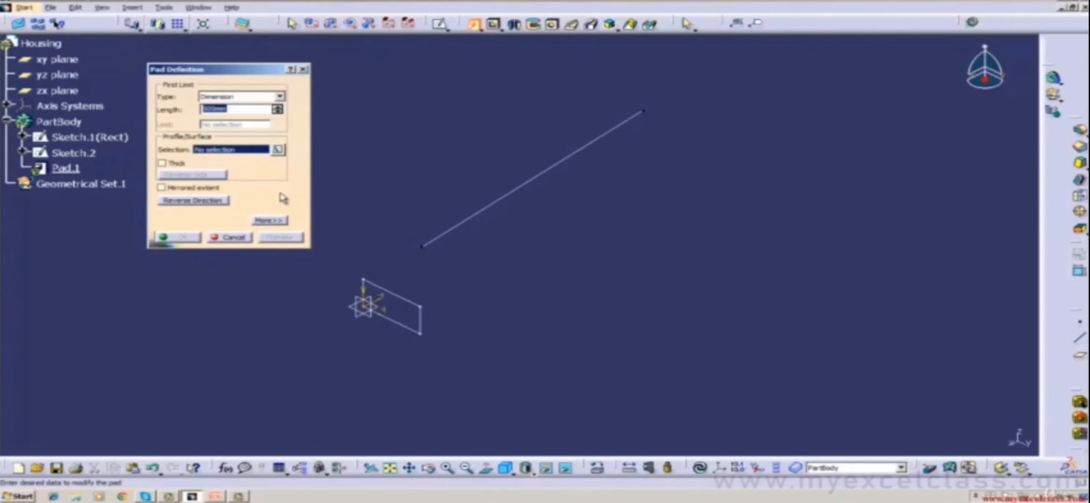
left_click(263, 221)
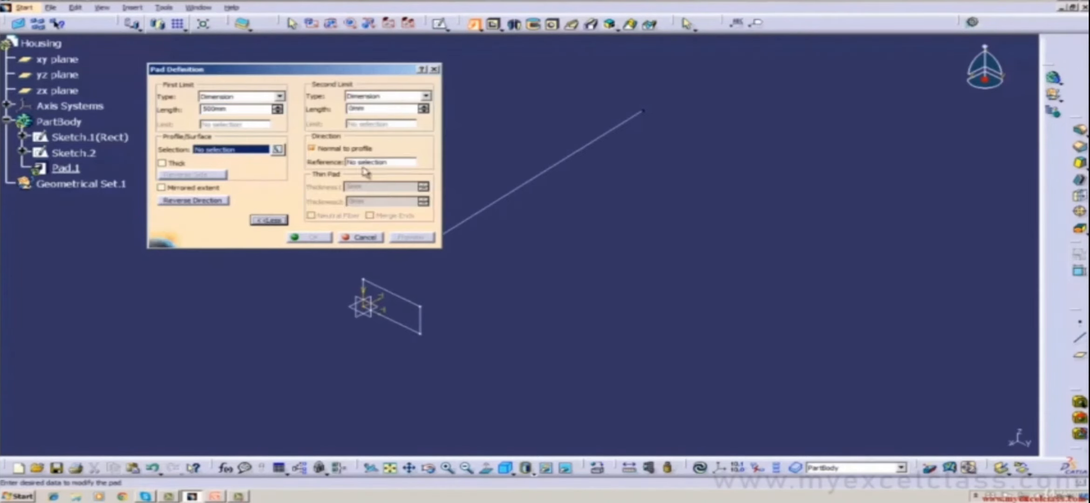
left_click(347, 161)
left_click(541, 185)
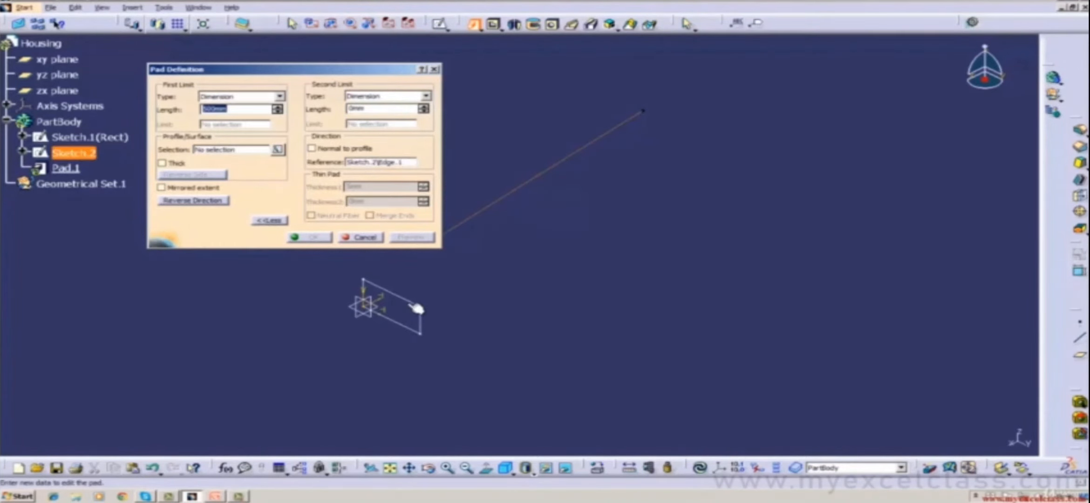
left_click(93, 139)
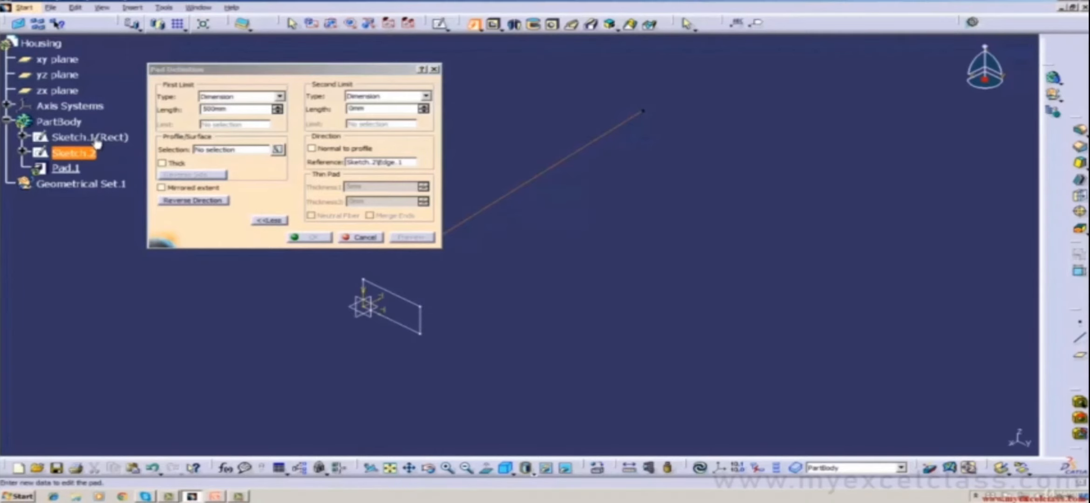
left_click(380, 238)
Pad Sketch.1(Rect) 500 mm in the reversed direction, using the Sketch.2 line as direction reference instead of normal to profile.
left_click(122, 138)
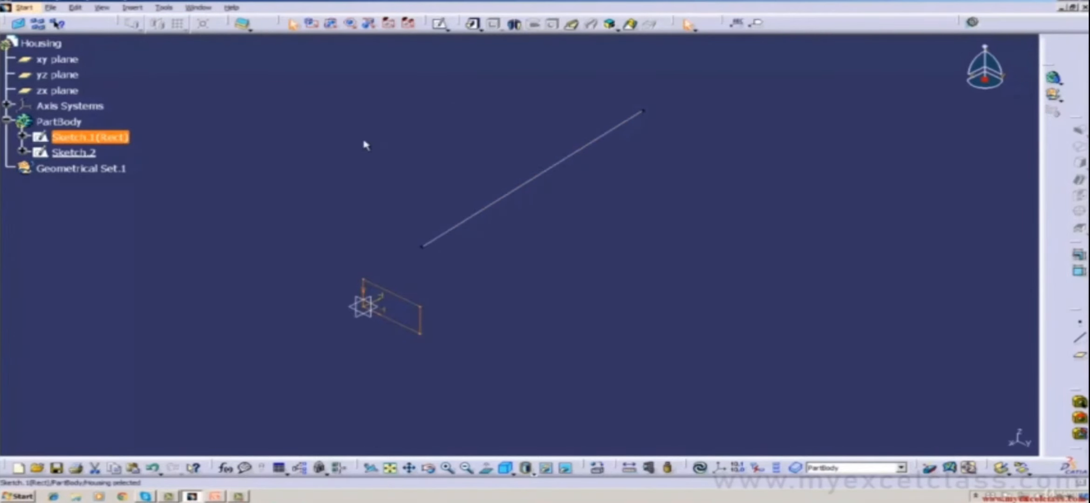
left_click(470, 24)
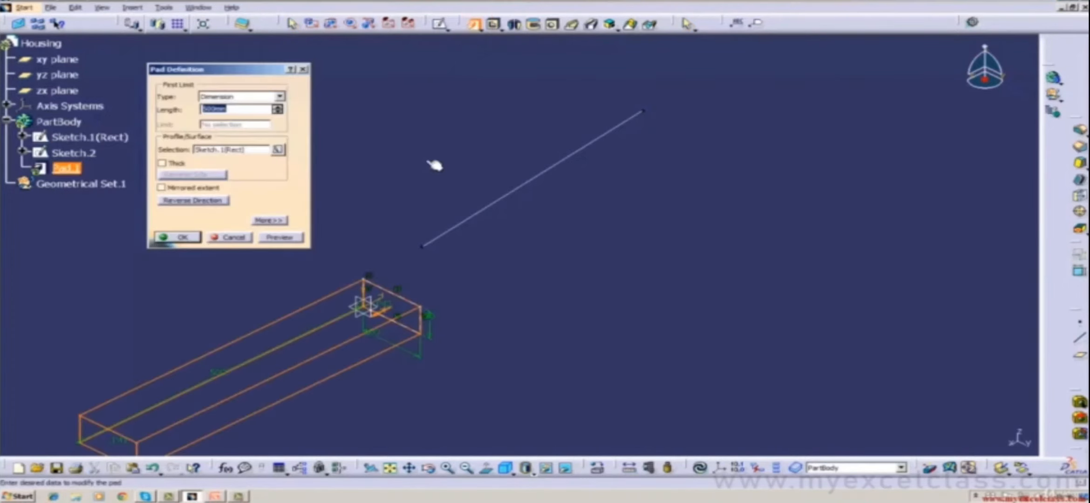
left_click(216, 201)
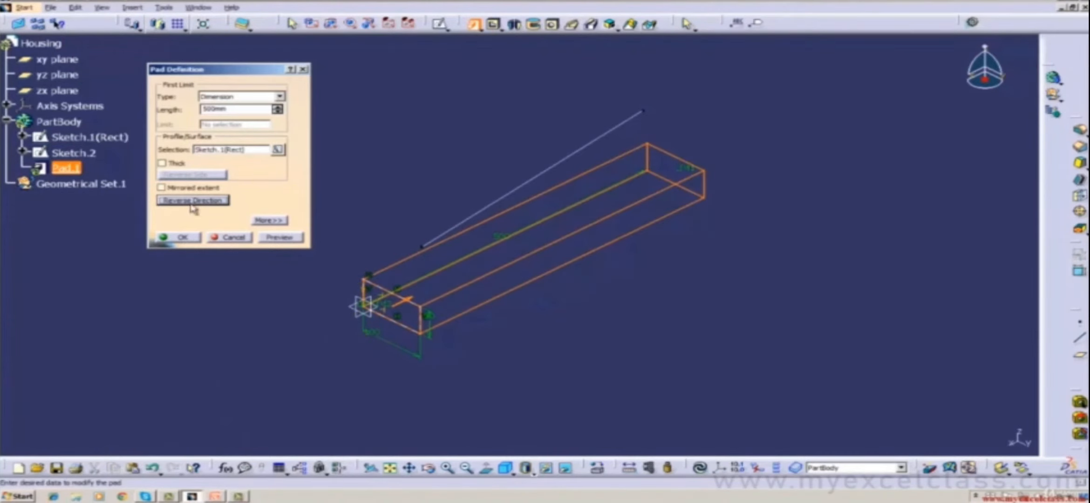
left_click(269, 220)
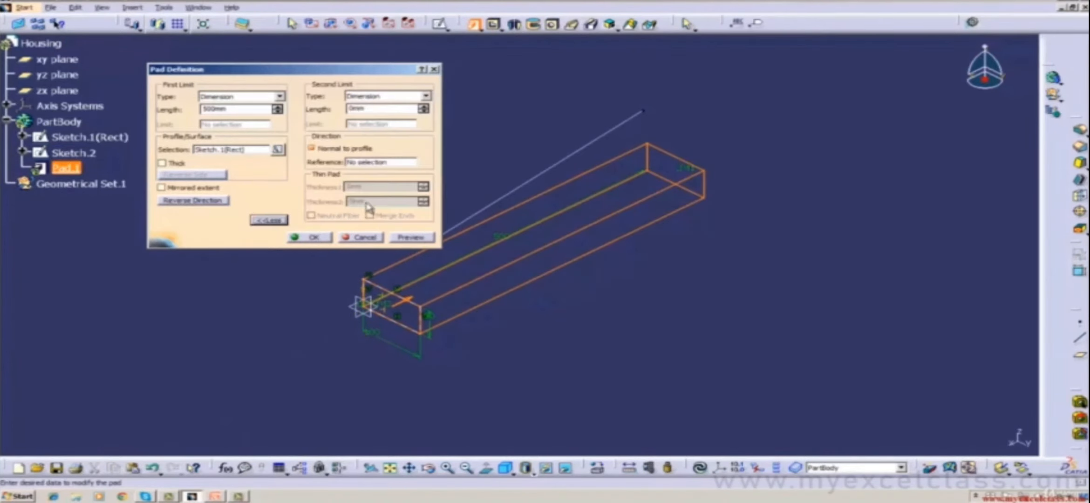
left_click(389, 162)
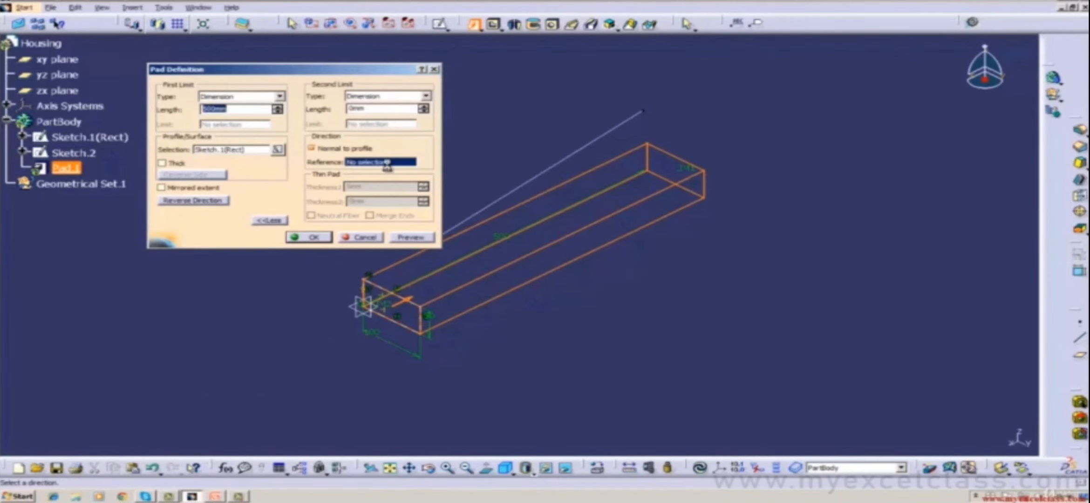
left_click(317, 149)
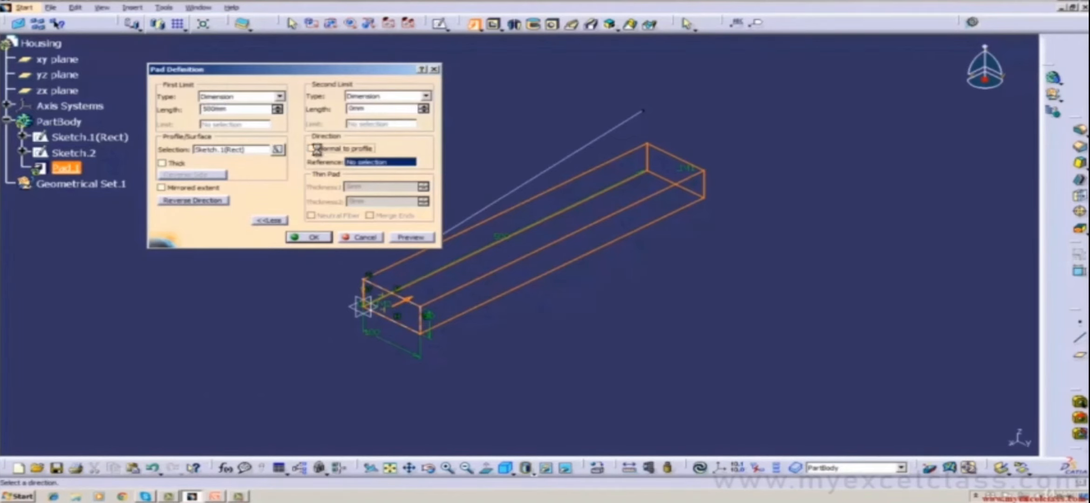
left_click(567, 167)
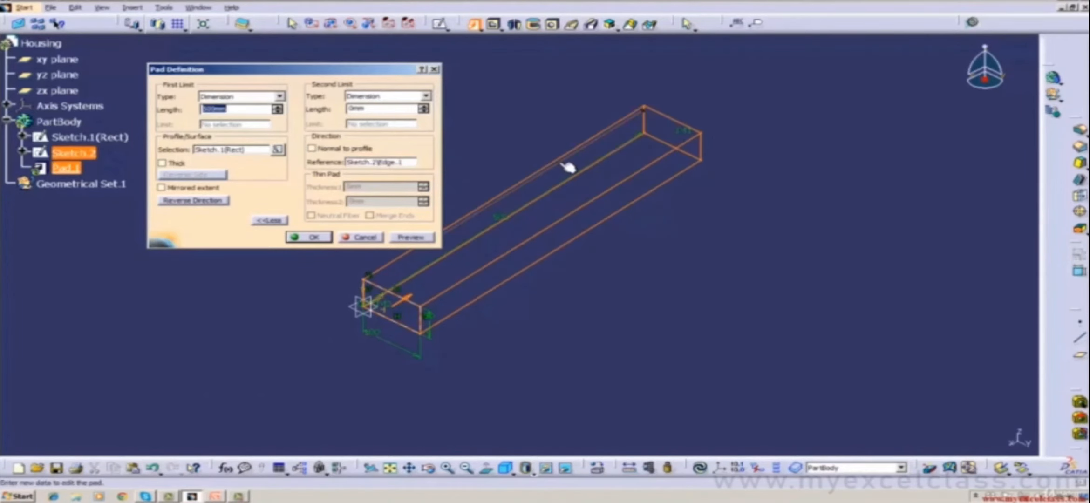
left_click(312, 237)
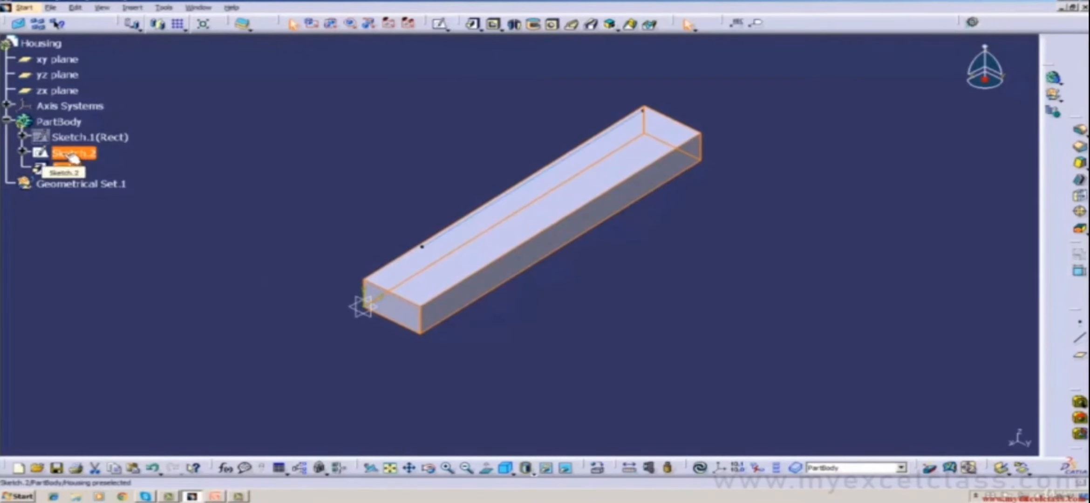
Show the hidden Sketch.1(Rect) in the model.
right_click(89, 140)
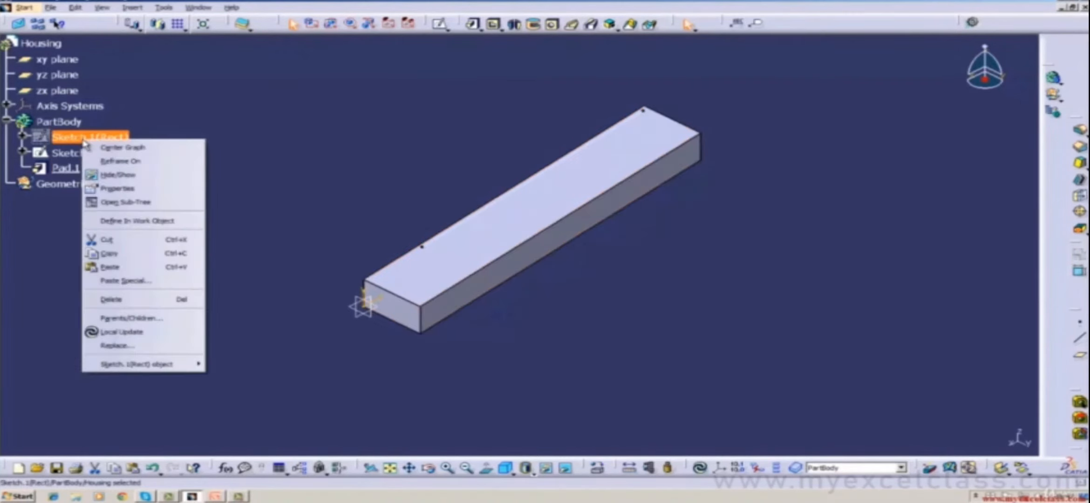
left_click(92, 176)
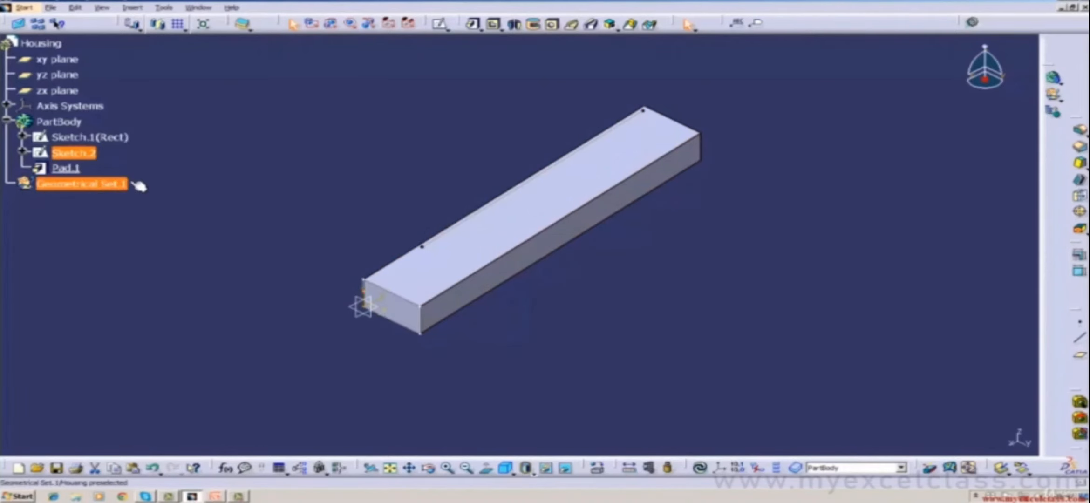
right_click(96, 152)
left_click(1, 252)
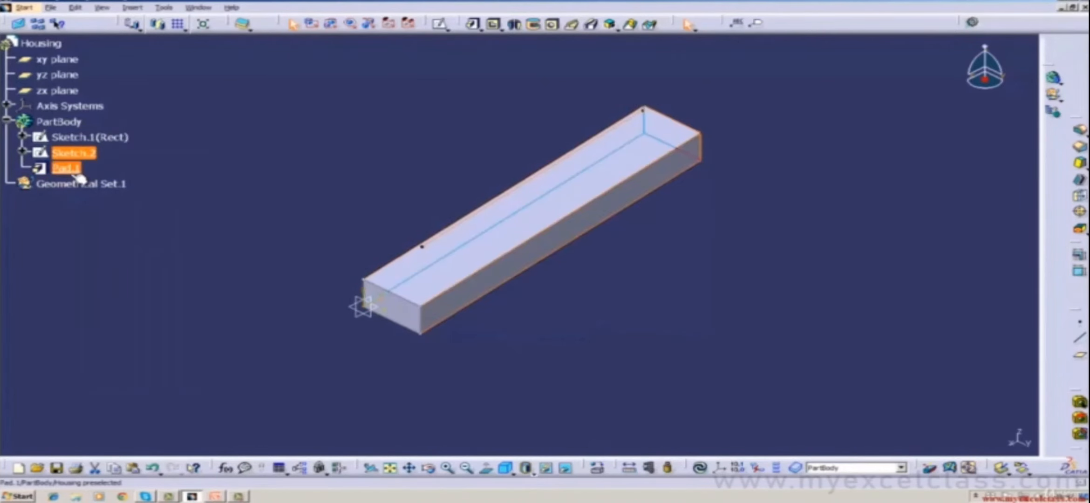
Redefine Pad.1 to extrude normal to its profile instead of along the Sketch.2 line.
right_click(71, 173)
mouse_move(94, 400)
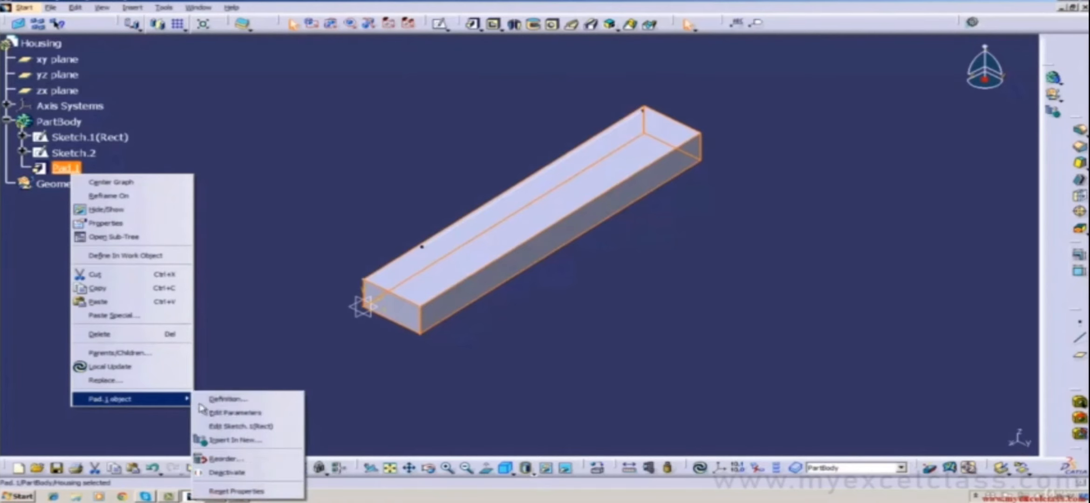
left_click(215, 399)
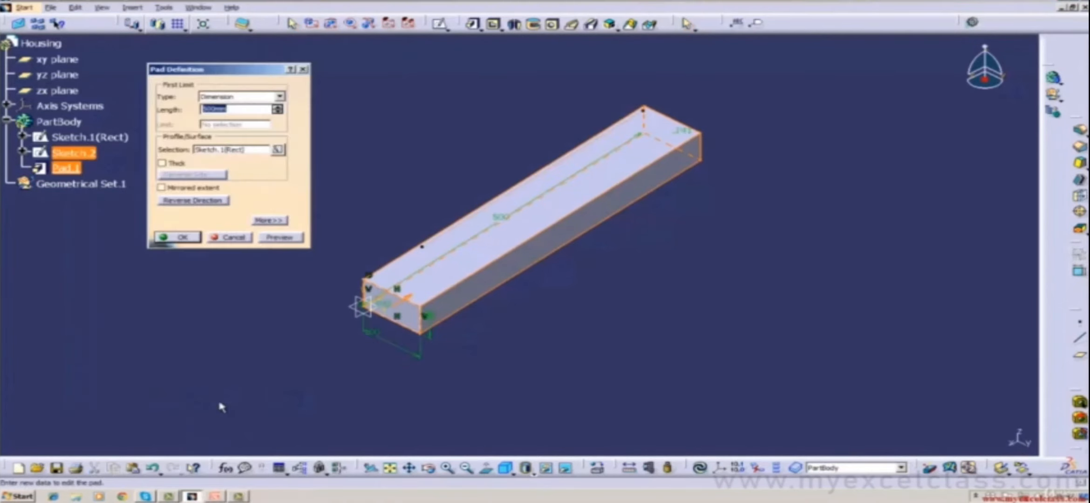
left_click(269, 220)
left_click(329, 153)
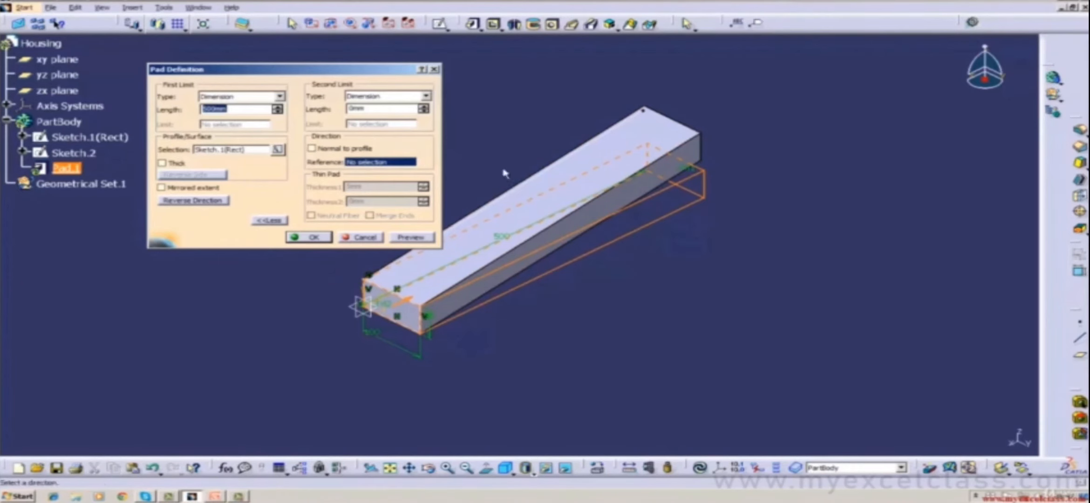
left_click(597, 152)
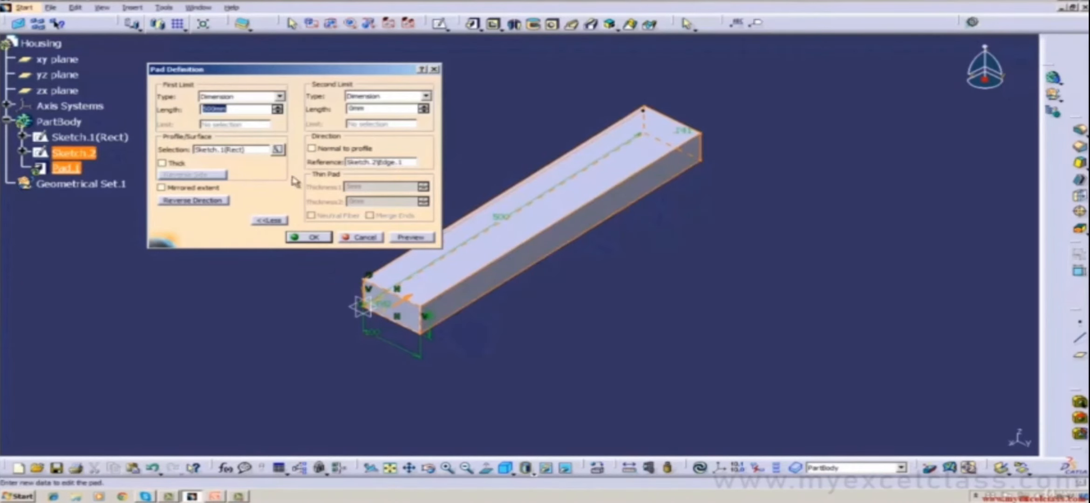
left_click(312, 148)
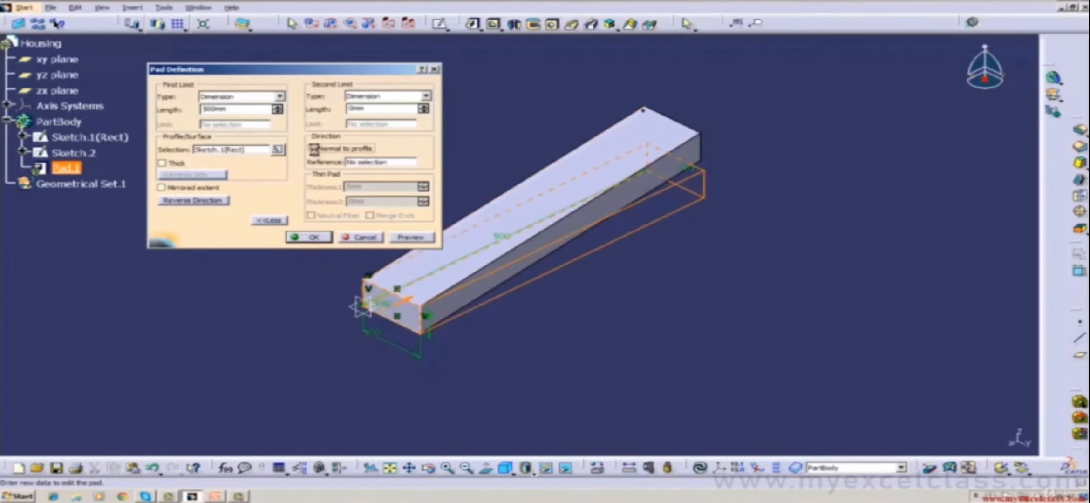
left_click(308, 238)
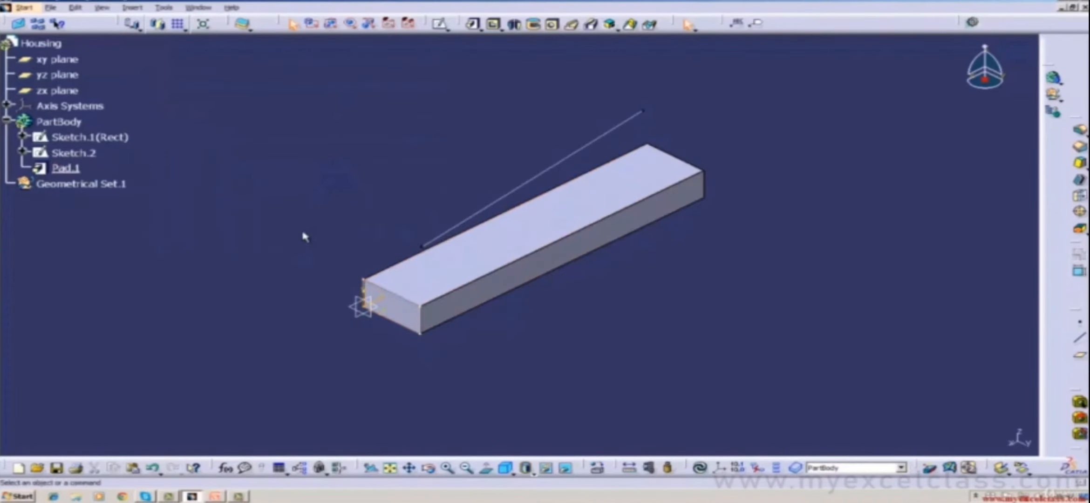
Switch Pad.1 back from normal to profile to the Sketch.2 line as its direction reference.
right_click(68, 171)
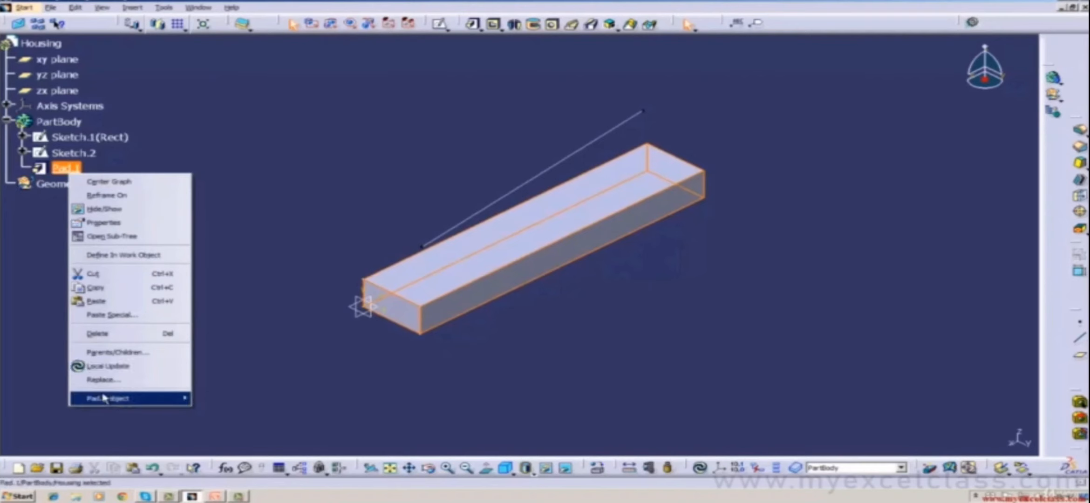
mouse_move(121, 398)
left_click(205, 398)
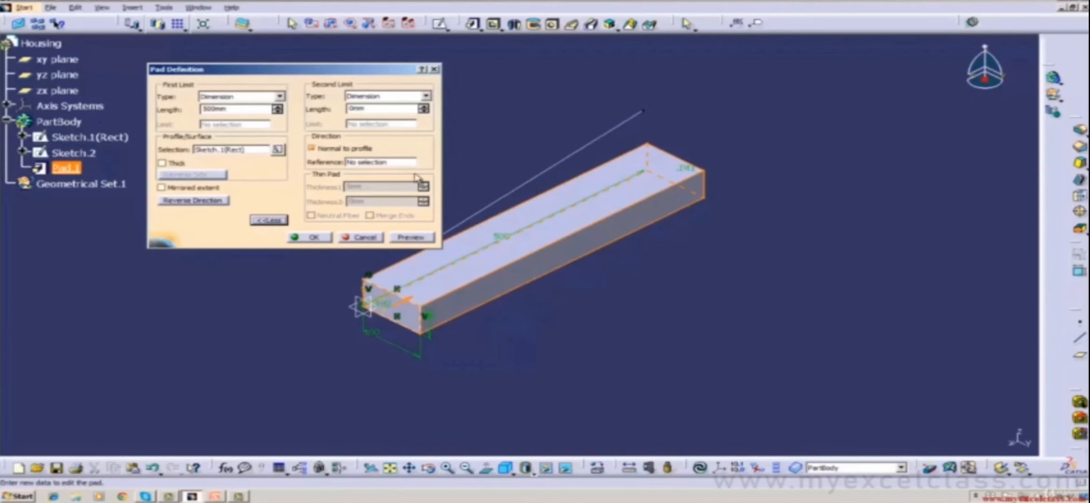
left_click(319, 153)
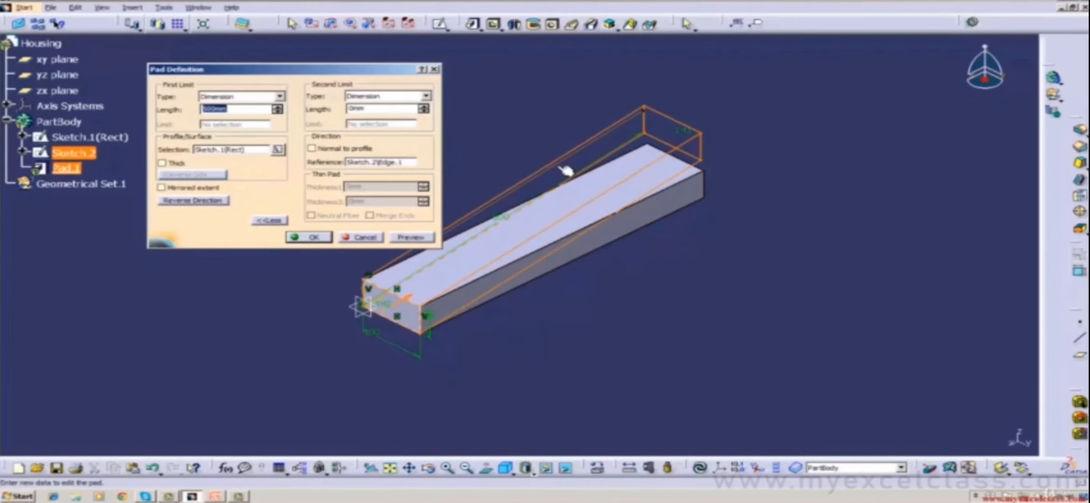
left_click(301, 238)
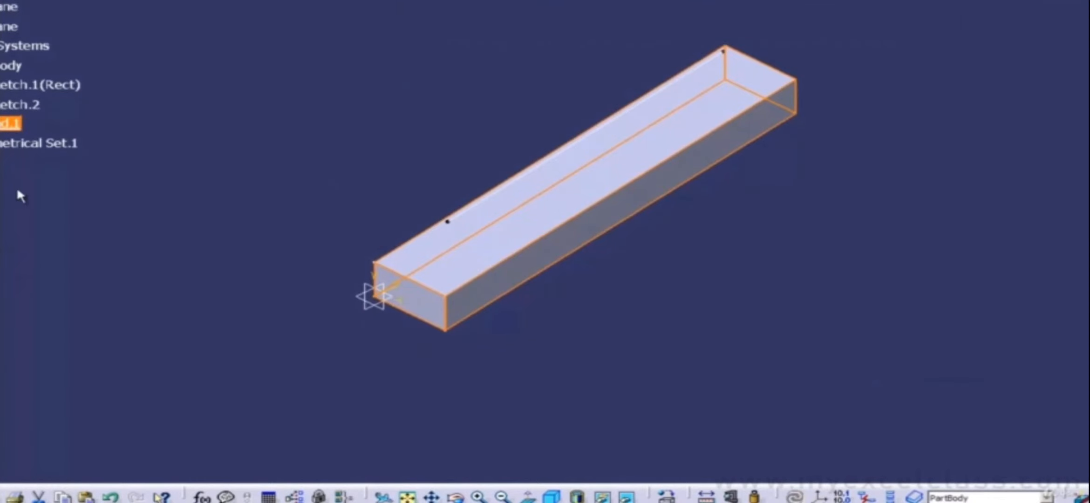
Redefine Pad.1 as a thick pad normal to its profile, with Thickness1 of 5 mm and Thickness2 of 0 mm.
right_click(16, 125)
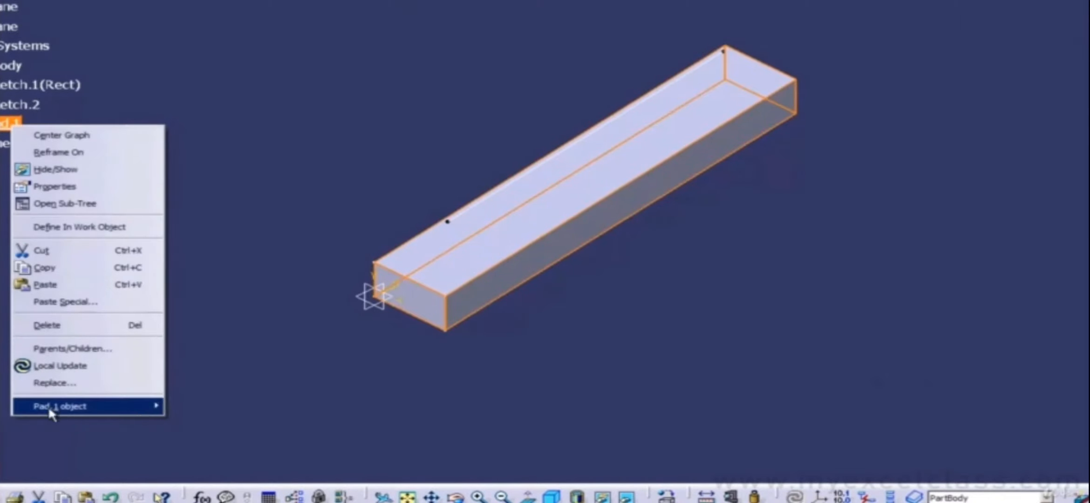
mouse_move(48, 404)
left_click(167, 408)
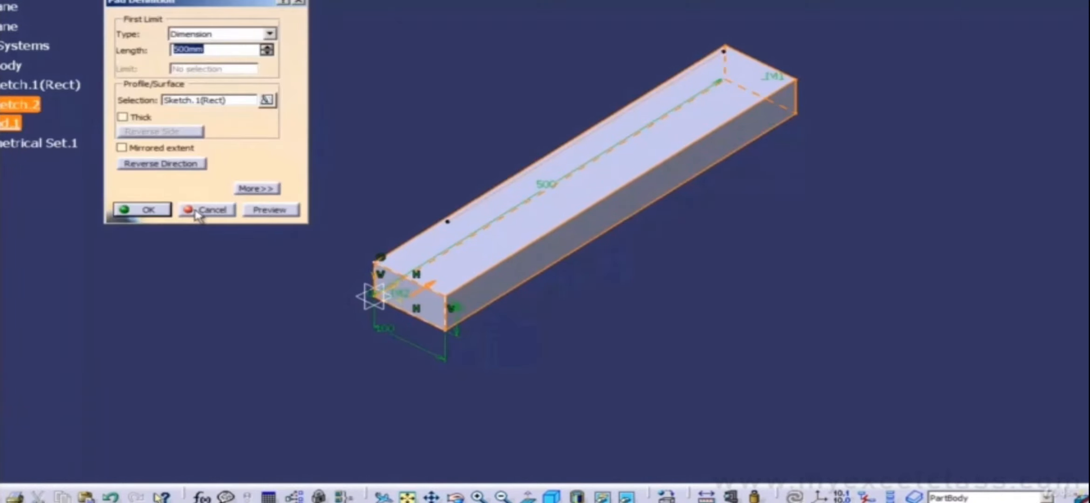
left_click(257, 189)
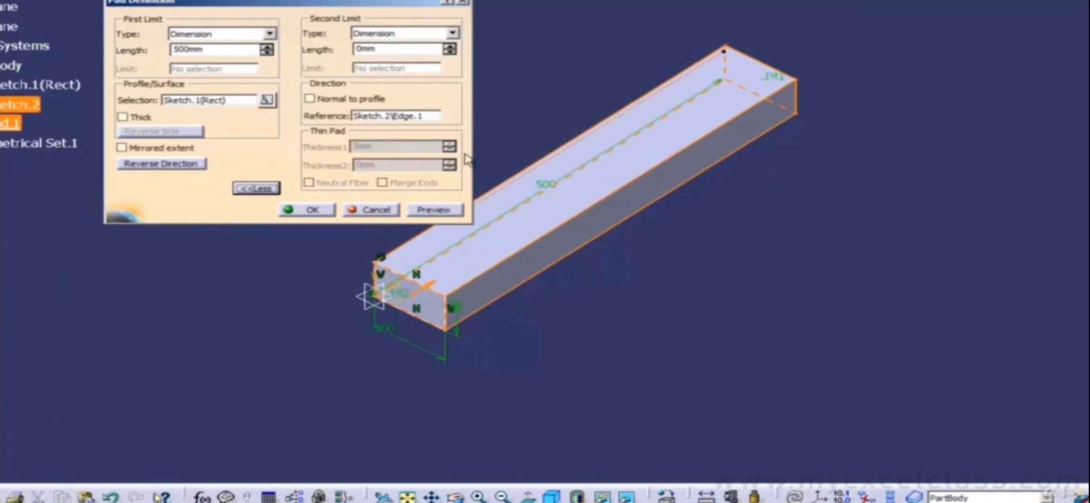
left_click(310, 99)
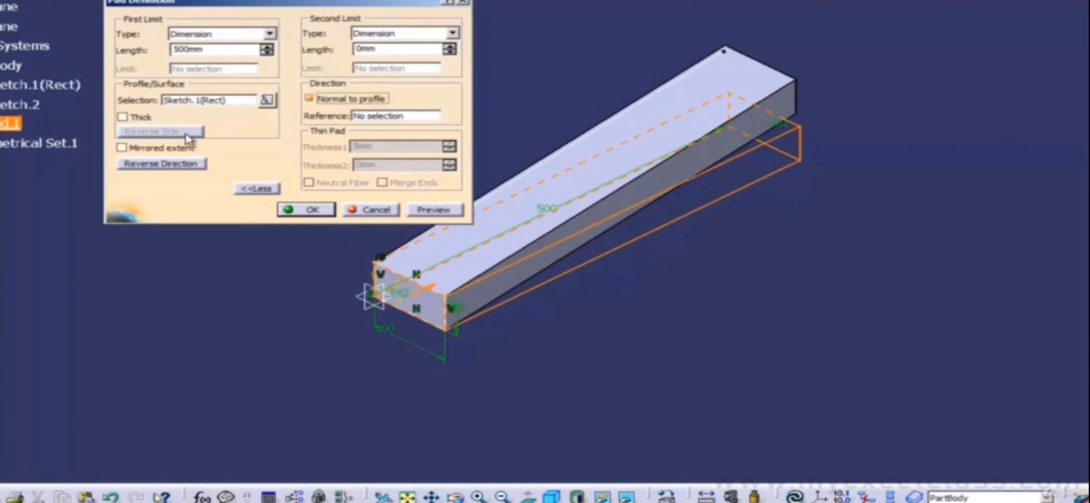
left_click(122, 117)
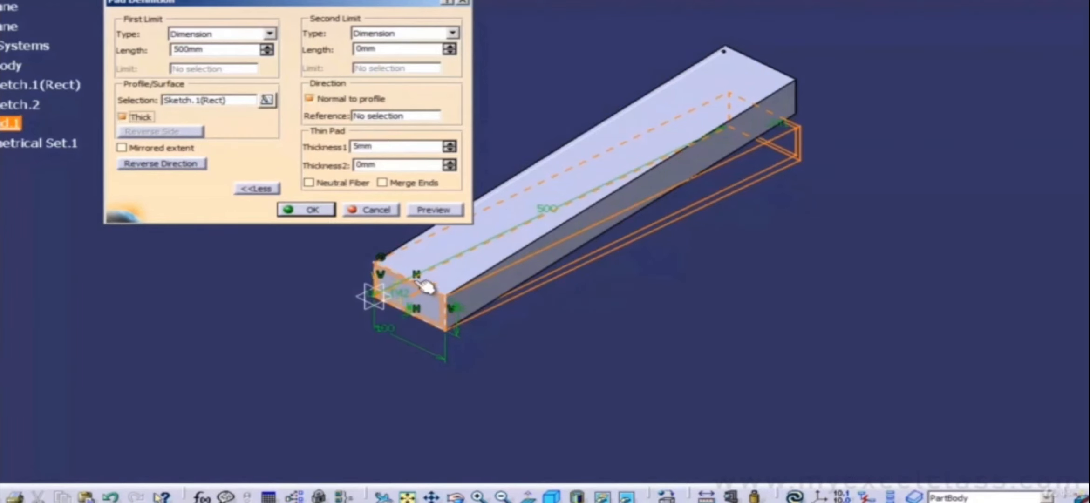
left_click(312, 210)
Set Pad.1's second limit length to -200 mm so the hollow bar starts away from the sketch.
right_click(10, 123)
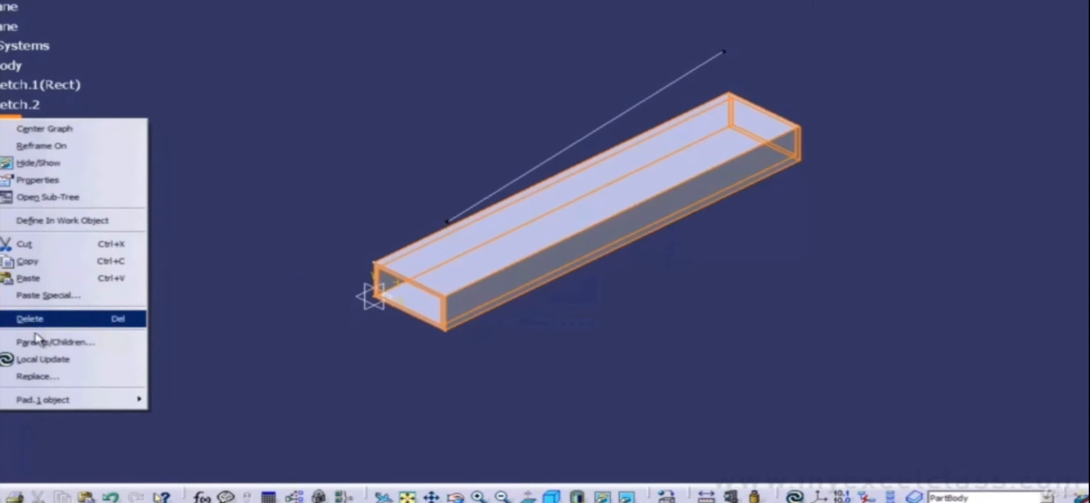
mouse_move(68, 398)
left_click(200, 400)
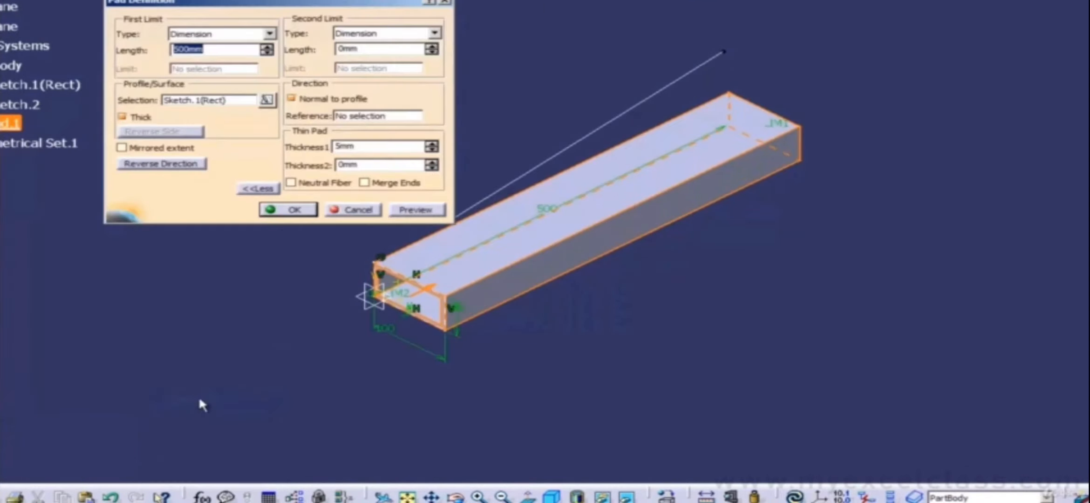
left_click(372, 52)
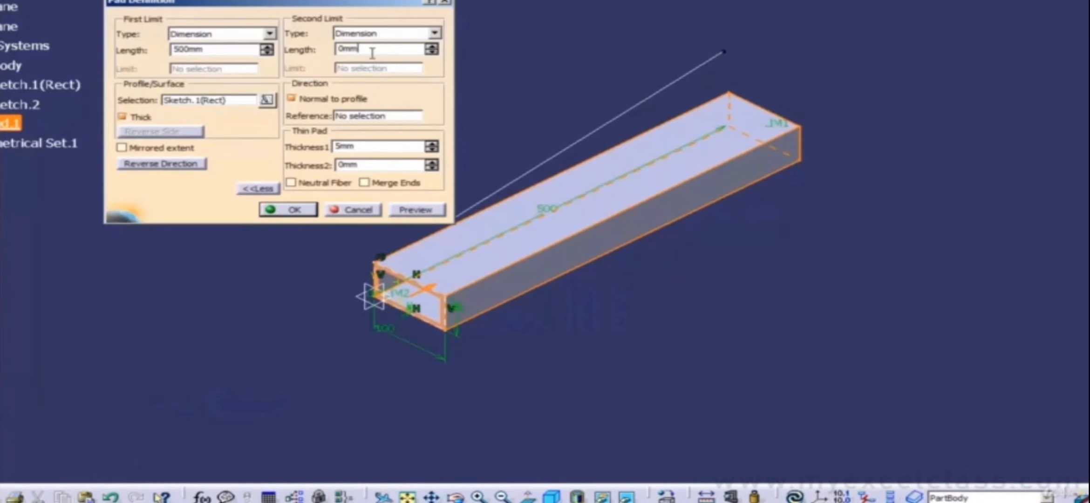
key("BackSpace")
key("BackSpace")
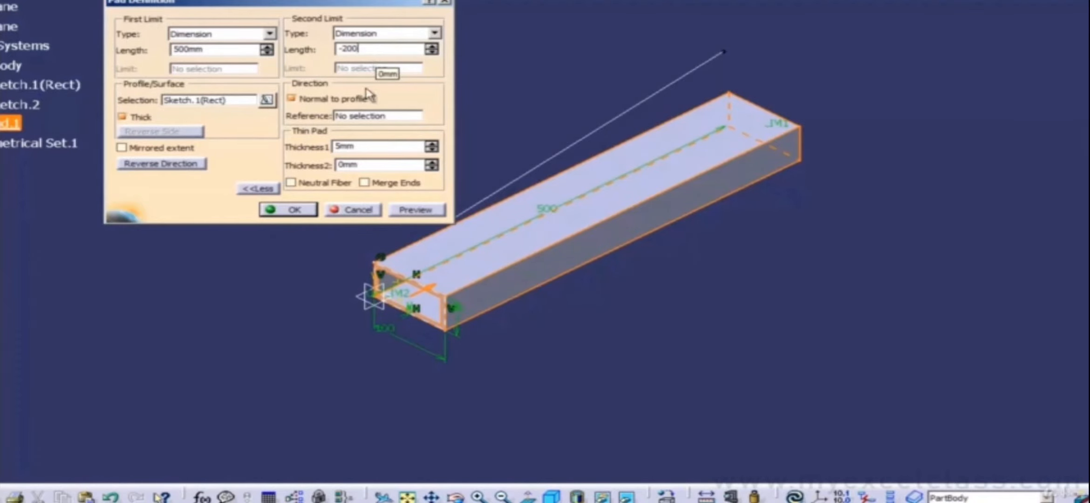
left_click(287, 210)
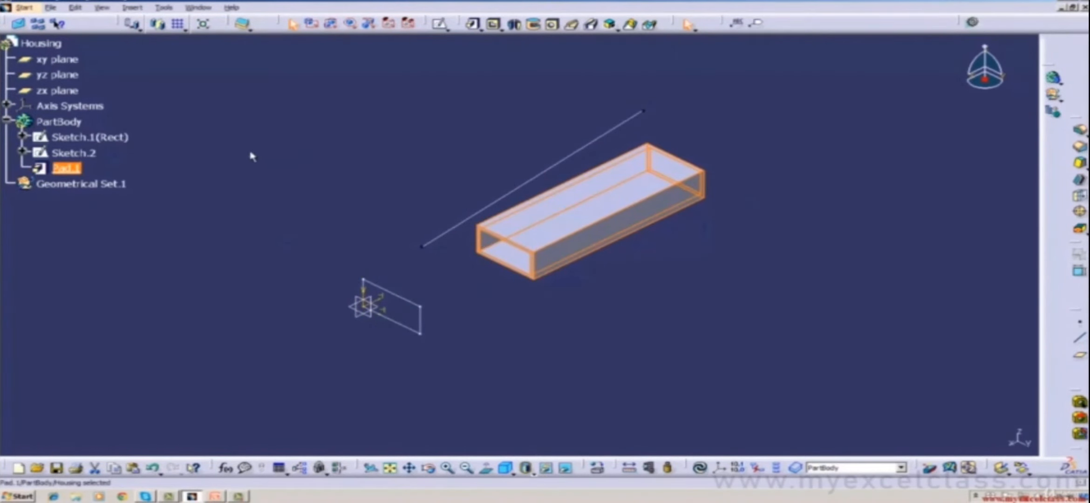
Set Pad.1's second limit length to 200 mm so the hollow bar extends on both sides of the sketch.
double_click(81, 168)
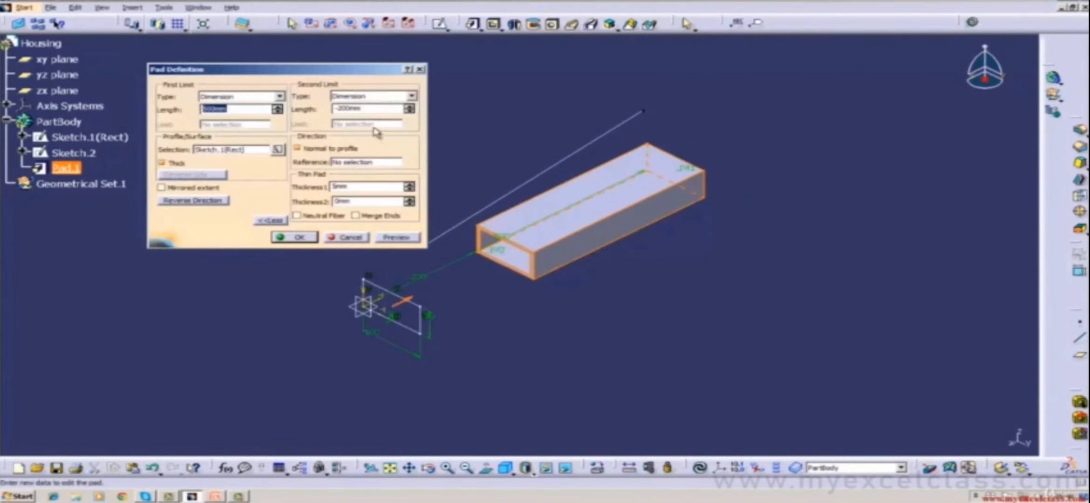
left_click(374, 108)
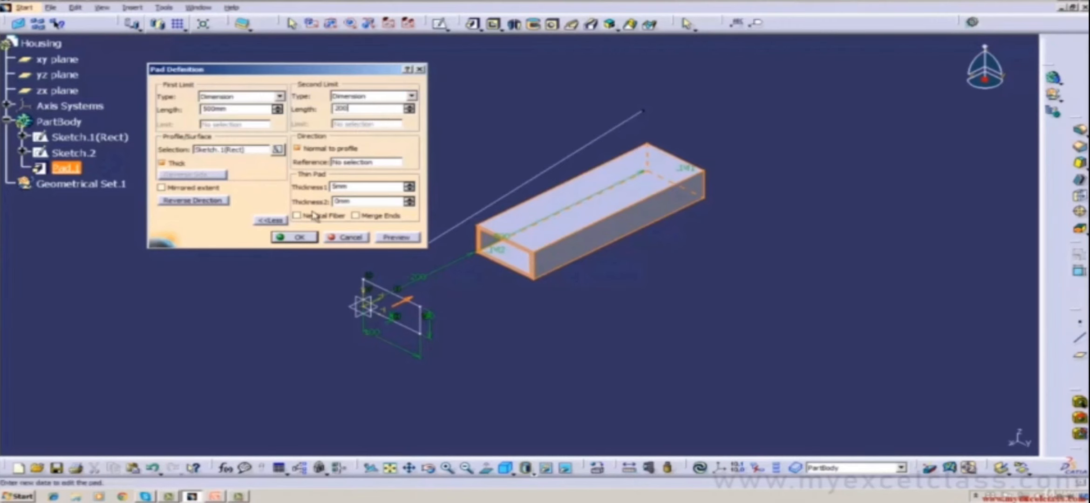
left_click(298, 237)
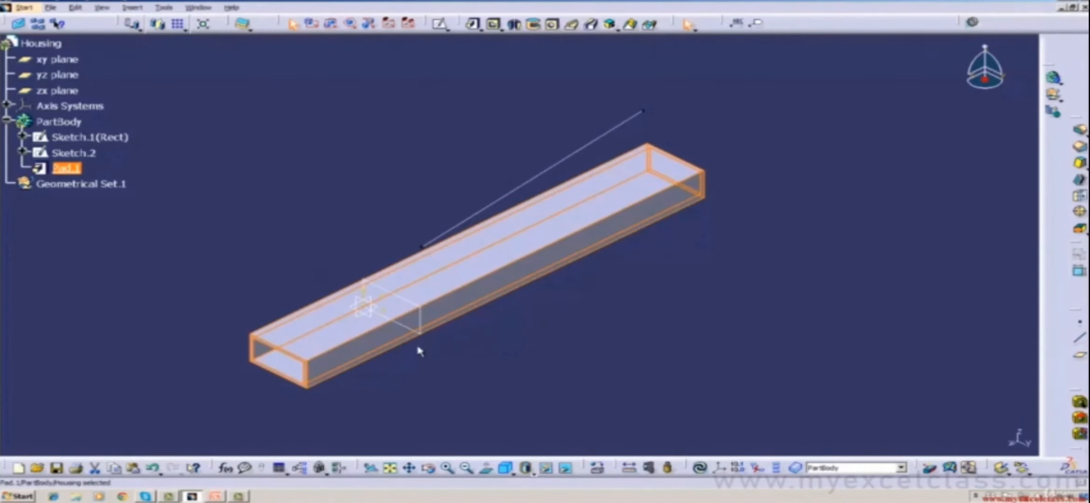
Open Pad.1's definition and its second limit length for editing.
right_click(71, 169)
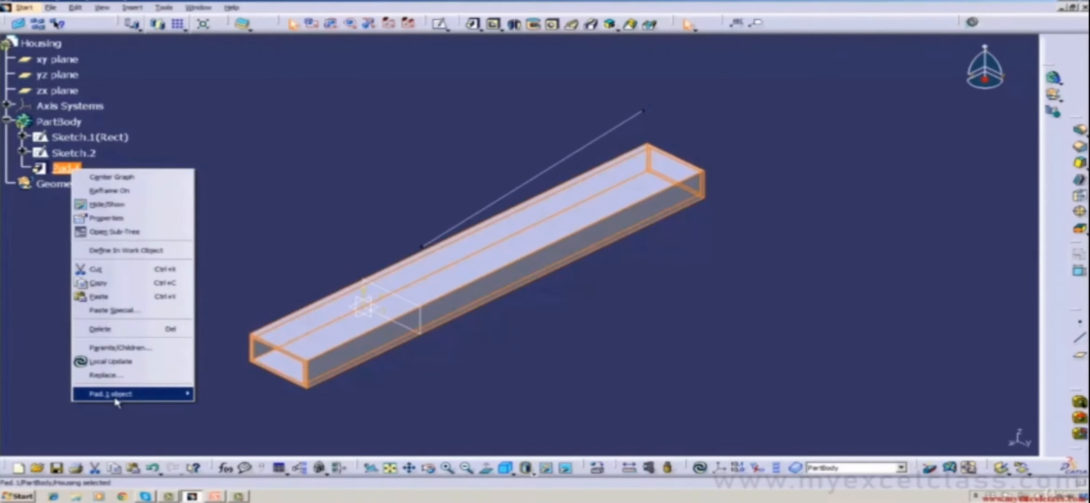
mouse_move(177, 394)
left_click(228, 399)
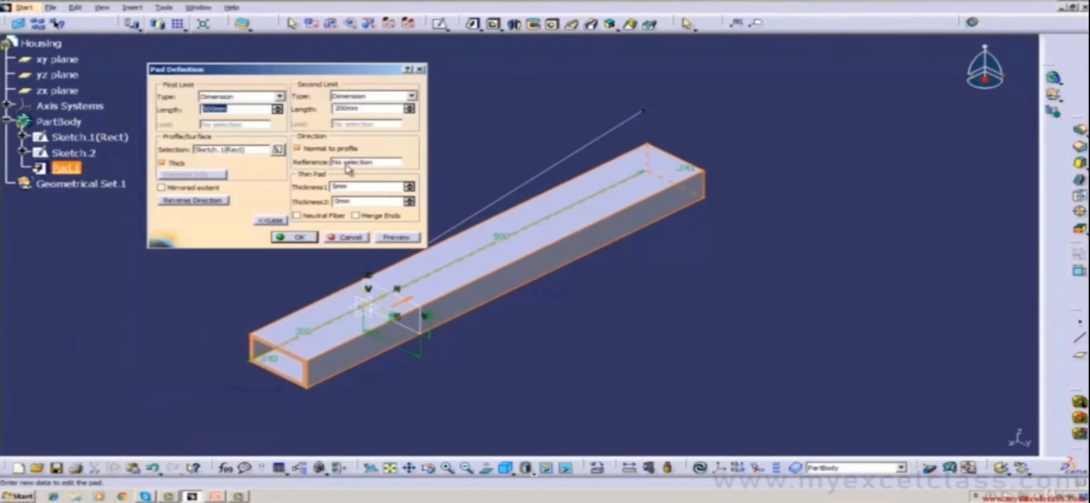
left_click(360, 109)
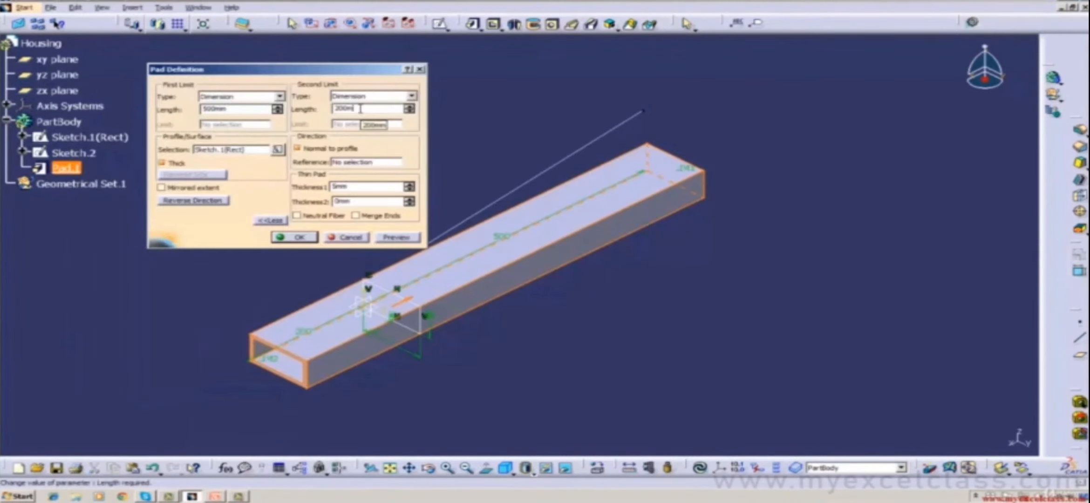